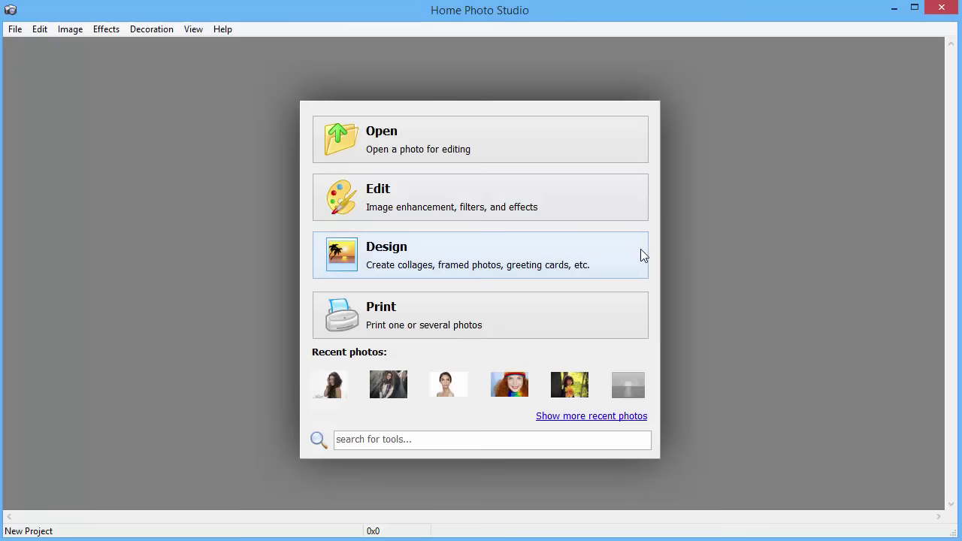
Page through the Image Editing Wizard's tools and choose Crop Photo.
{"action": "left_click", "coordinate": [628, 189]}
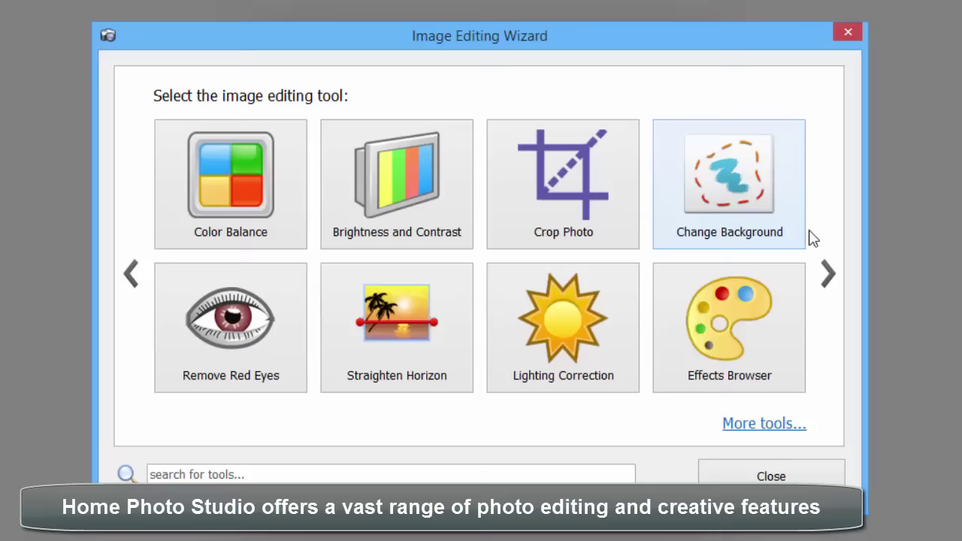
{"action": "left_click", "coordinate": [843, 265]}
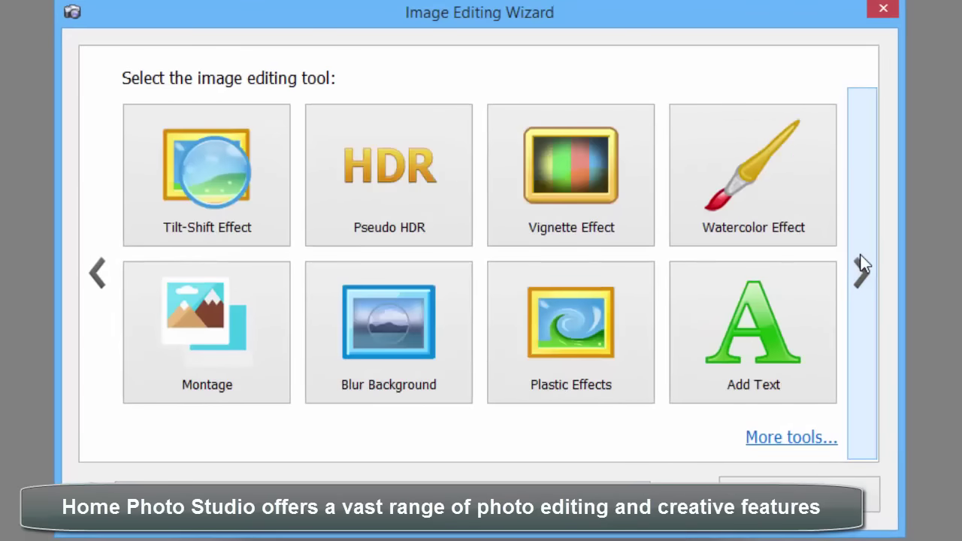
{"action": "left_click", "coordinate": [862, 265]}
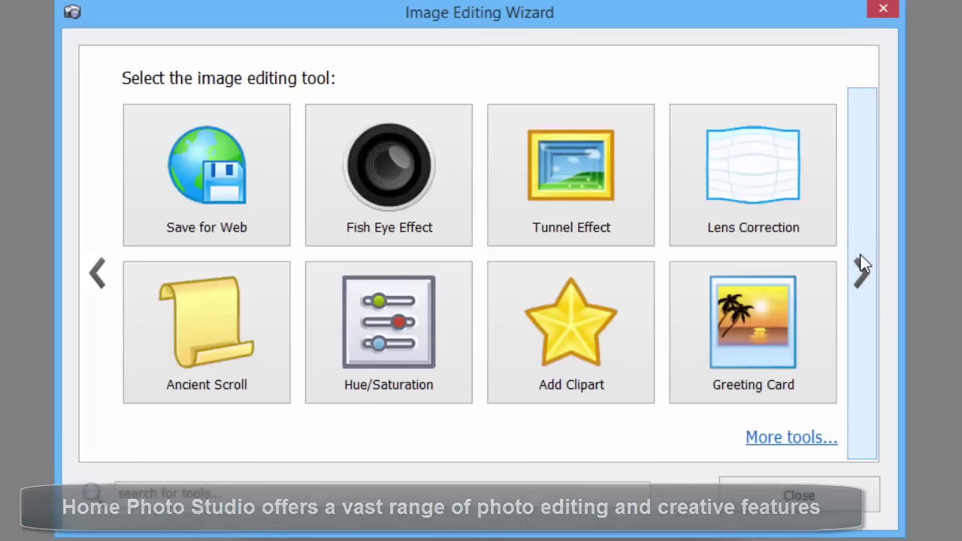
{"action": "left_click", "coordinate": [861, 256]}
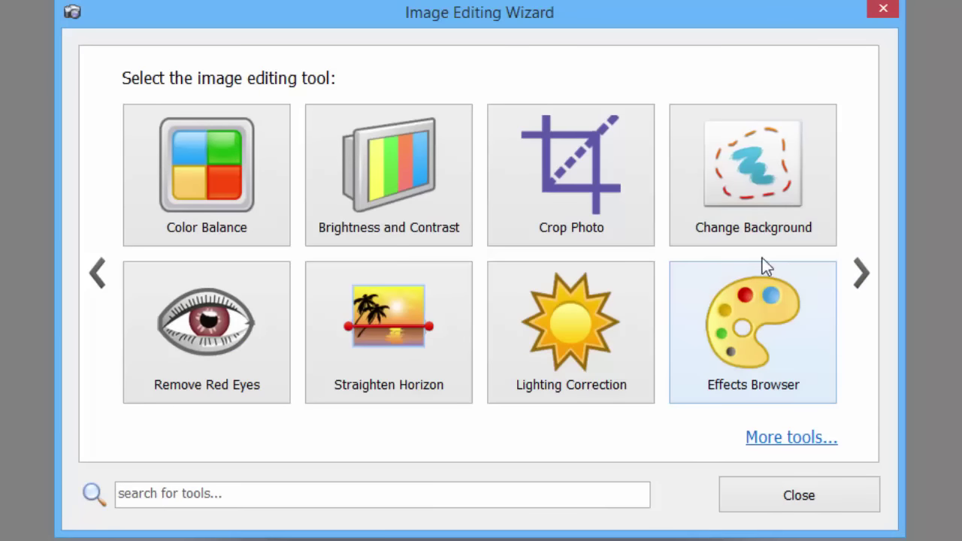
{"action": "left_click", "coordinate": [640, 224]}
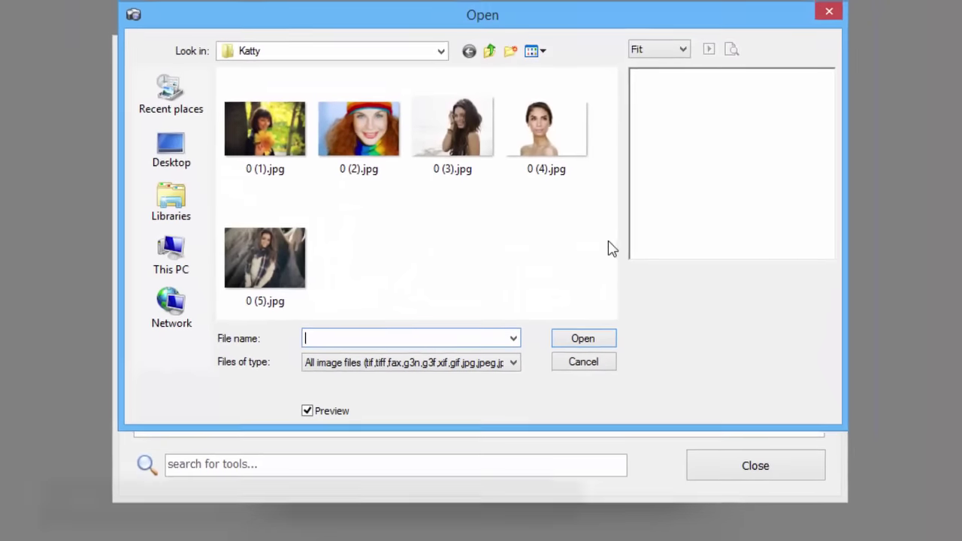
Open 0 (3).jpg and crop it with the Photo 3 : 4 preset to about 1581×1130 pixels.
{"action": "left_click", "coordinate": [460, 147]}
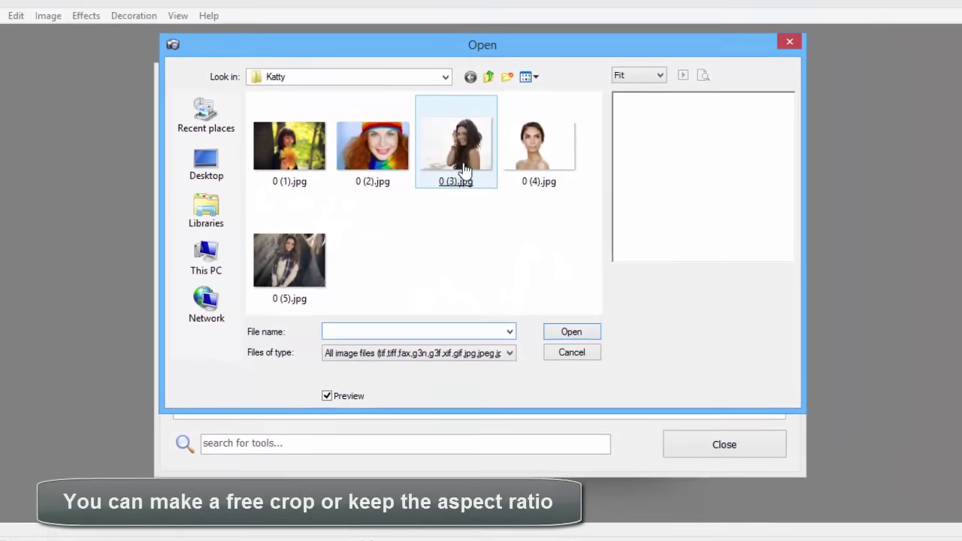
{"action": "double_click", "coordinate": [464, 172]}
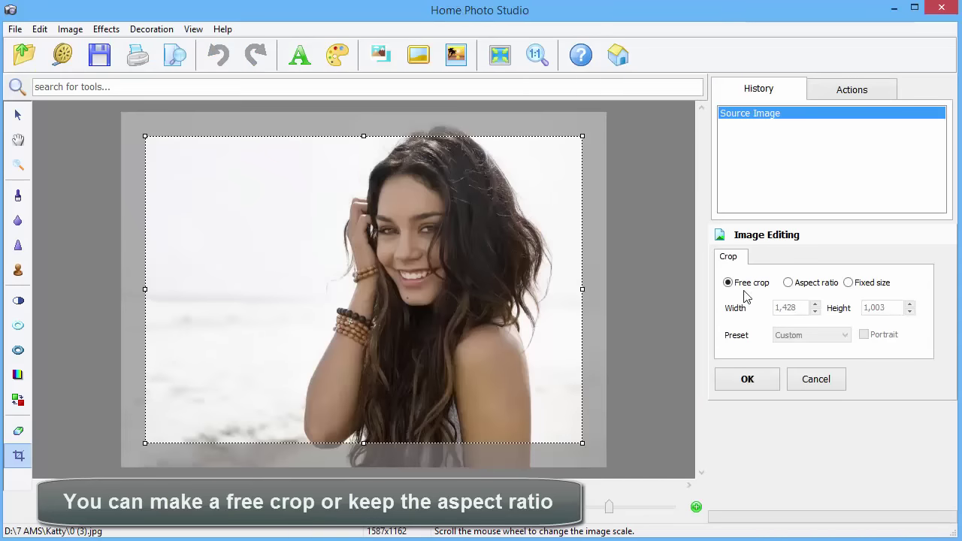
{"action": "left_click", "coordinate": [788, 283]}
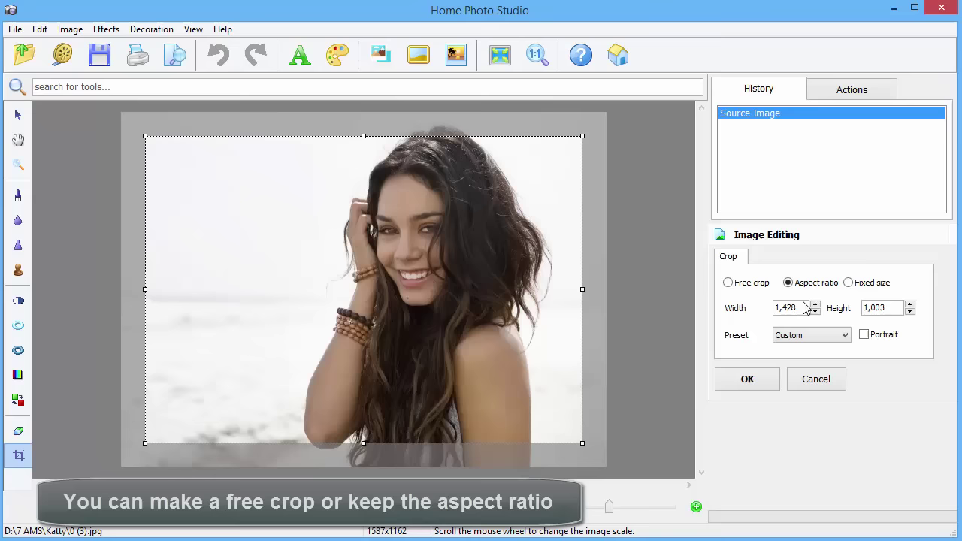
{"action": "left_click", "coordinate": [815, 335]}
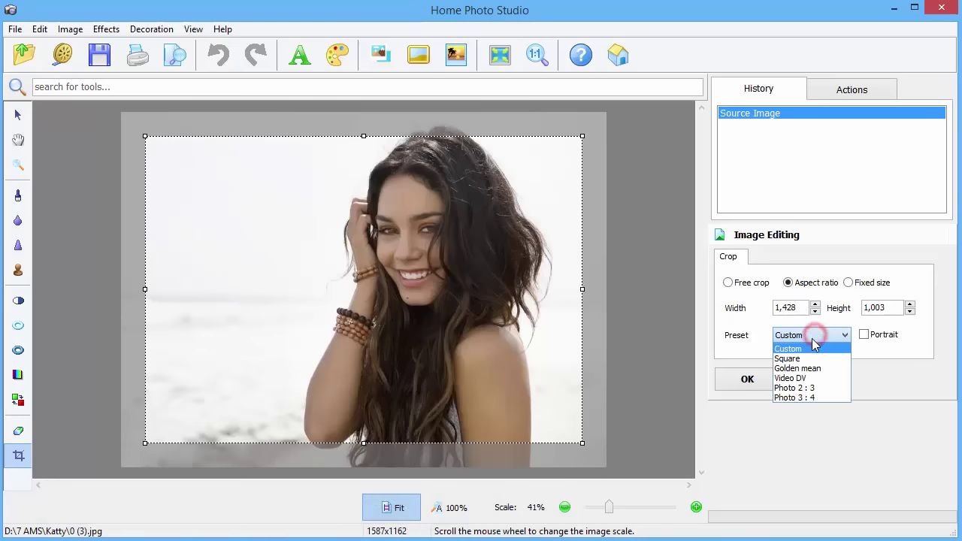
{"action": "left_click", "coordinate": [825, 397]}
{"action": "left_click_drag", "start_coordinate": [485, 336], "coordinate": [507, 313]}
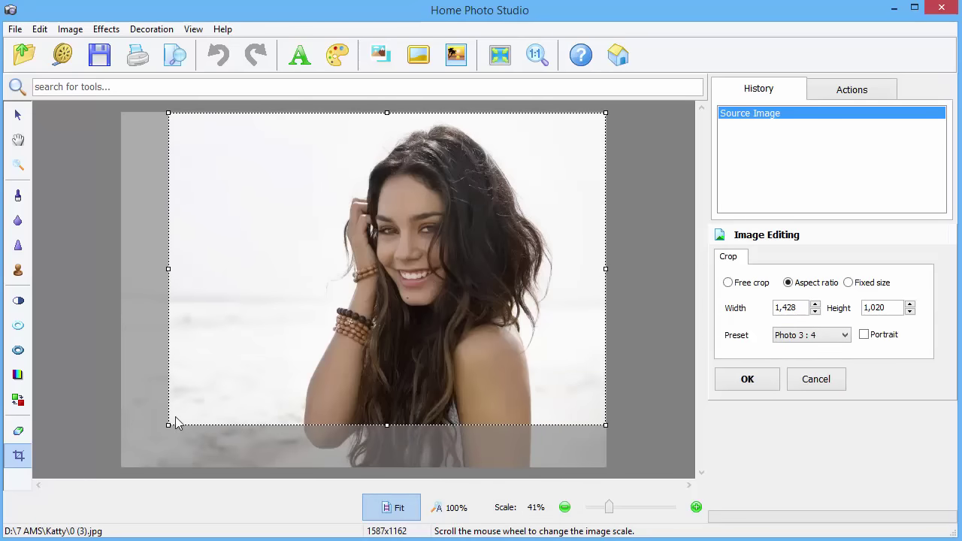
{"action": "left_click_drag", "start_coordinate": [169, 425], "coordinate": [126, 485]}
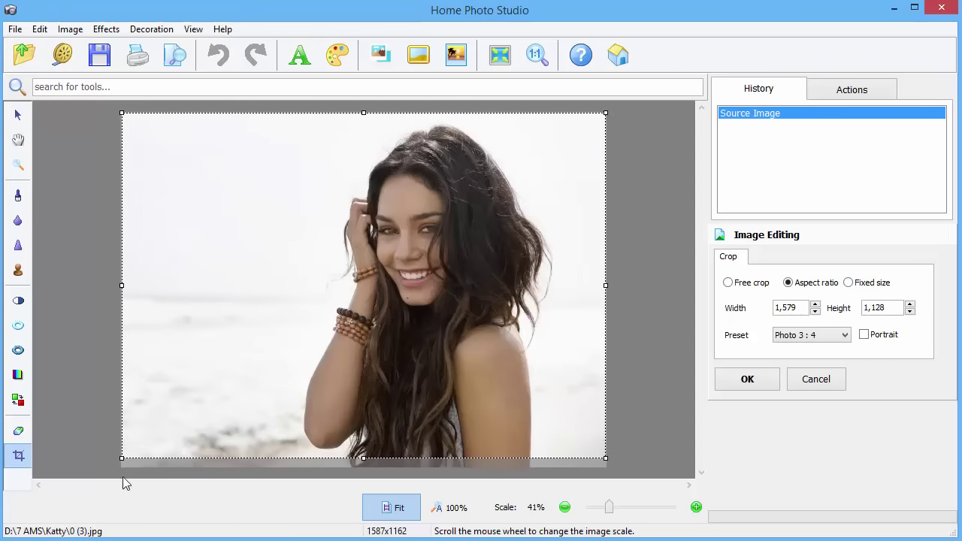
{"action": "left_click", "coordinate": [750, 380]}
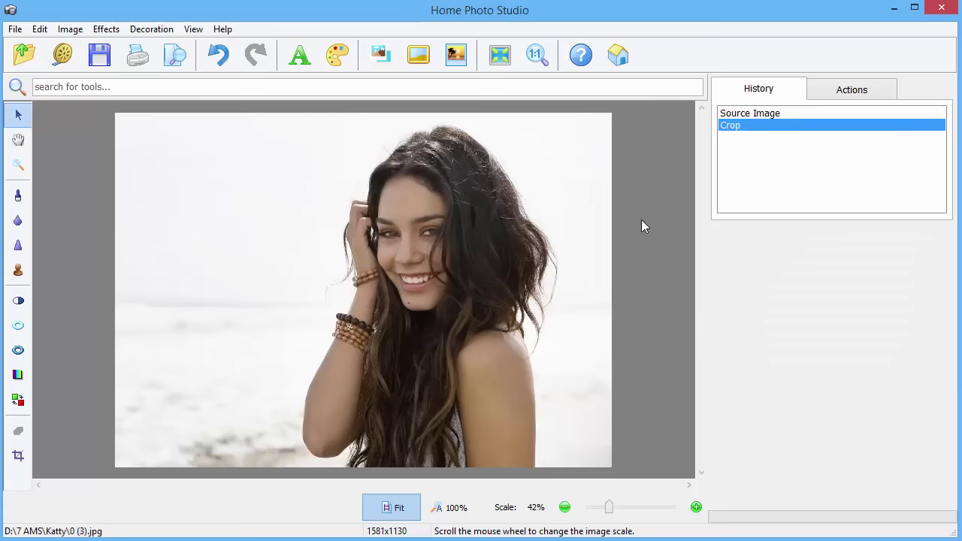
Search the tools for 'change ba' and open Change Background.
{"action": "left_click", "coordinate": [564, 88]}
{"action": "type", "text": "c"}
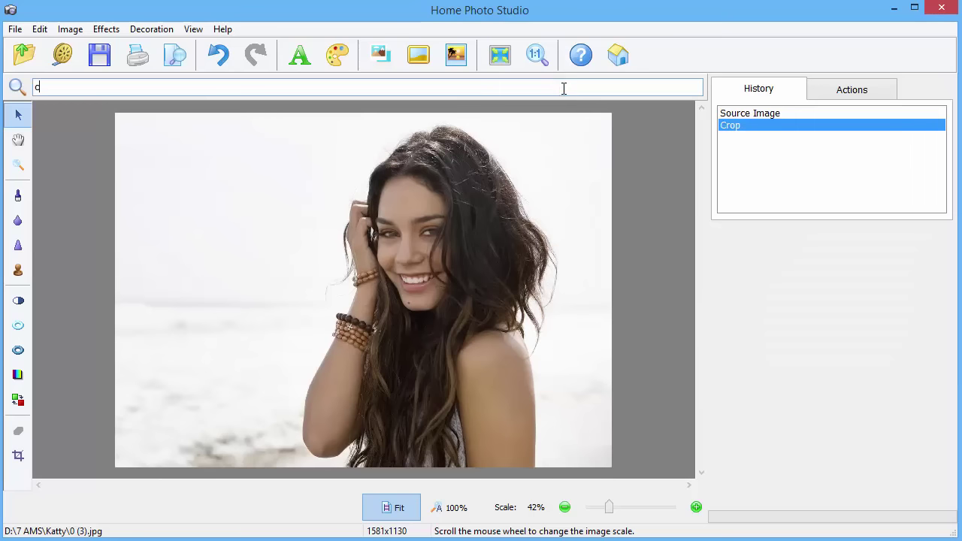
{"action": "type", "text": "hange ba"}
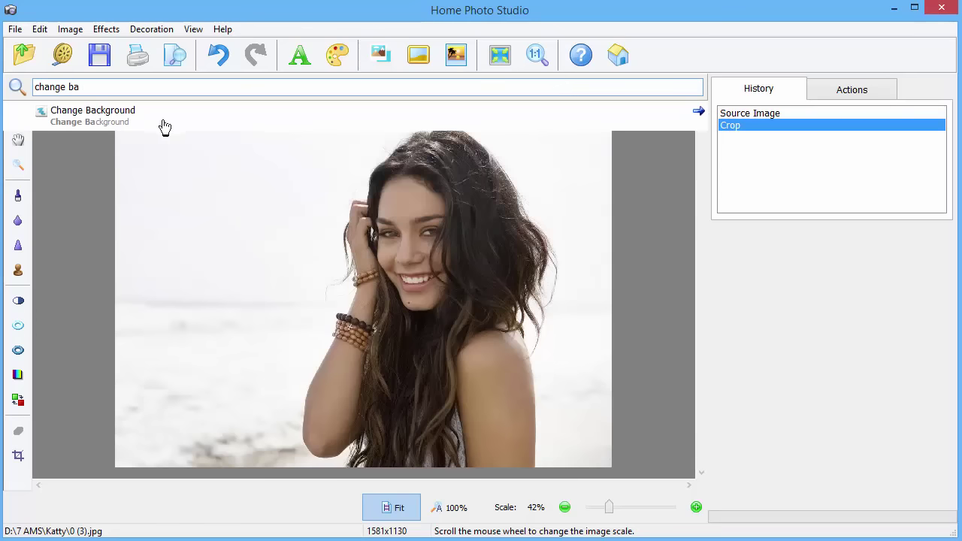
{"action": "left_click", "coordinate": [129, 120]}
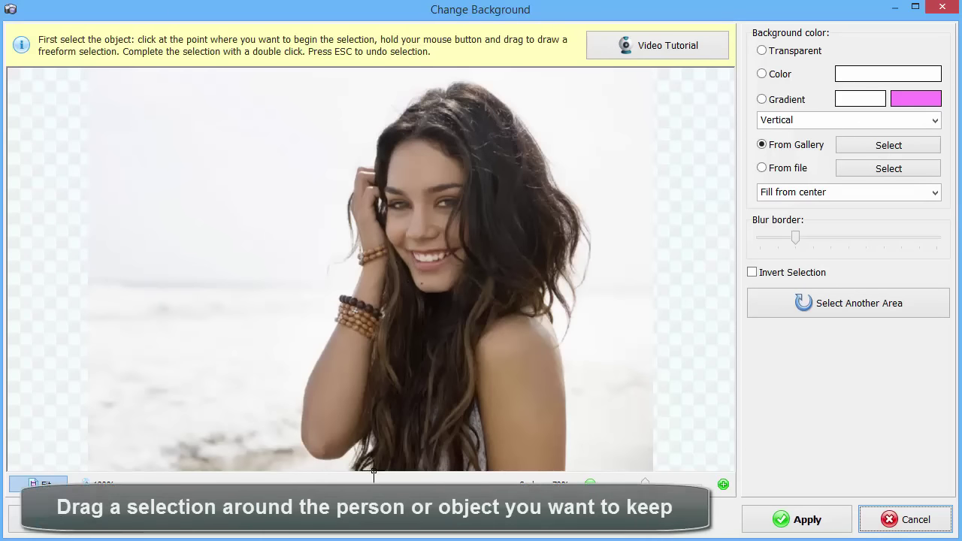
Trace a freeform outline around the woman and close it to make the background transparent.
{"action": "mouse_move", "coordinate": [373, 472]}
{"action": "left_mouse_down"}
{"action": "mouse_move", "coordinate": [367, 433]}
{"action": "mouse_move", "coordinate": [326, 457]}
{"action": "left_mouse_up"}
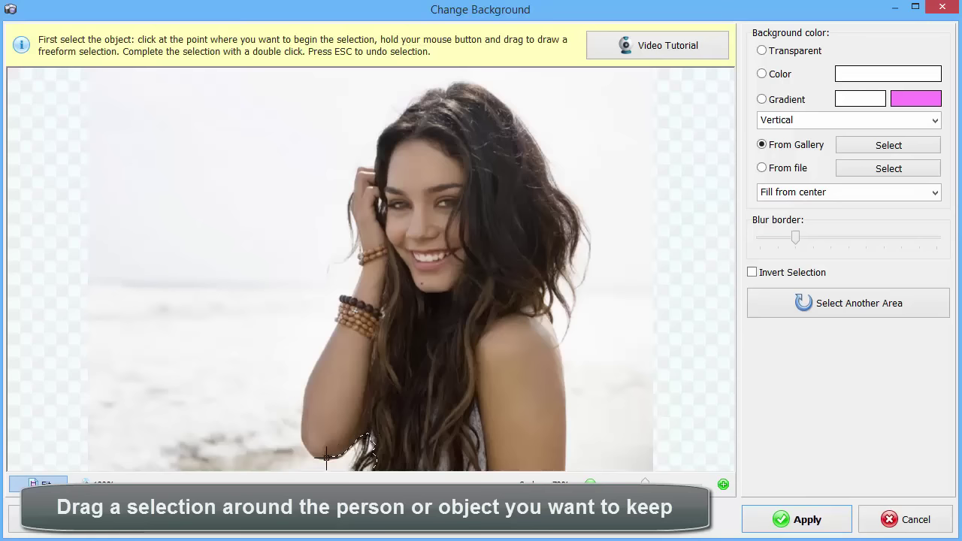
{"action": "mouse_move", "coordinate": [302, 418]}
{"action": "left_mouse_down"}
{"action": "mouse_move", "coordinate": [342, 298]}
{"action": "mouse_move", "coordinate": [361, 282]}
{"action": "mouse_move", "coordinate": [351, 206]}
{"action": "mouse_move", "coordinate": [359, 166]}
{"action": "mouse_move", "coordinate": [376, 162]}
{"action": "mouse_move", "coordinate": [383, 133]}
{"action": "mouse_move", "coordinate": [434, 89]}
{"action": "mouse_move", "coordinate": [470, 85]}
{"action": "mouse_move", "coordinate": [513, 117]}
{"action": "mouse_move", "coordinate": [576, 232]}
{"action": "mouse_move", "coordinate": [564, 254]}
{"action": "mouse_move", "coordinate": [568, 280]}
{"action": "mouse_move", "coordinate": [556, 265]}
{"action": "mouse_move", "coordinate": [561, 297]}
{"action": "mouse_move", "coordinate": [550, 282]}
{"action": "mouse_move", "coordinate": [538, 305]}
{"action": "mouse_move", "coordinate": [565, 403]}
{"action": "left_mouse_up"}
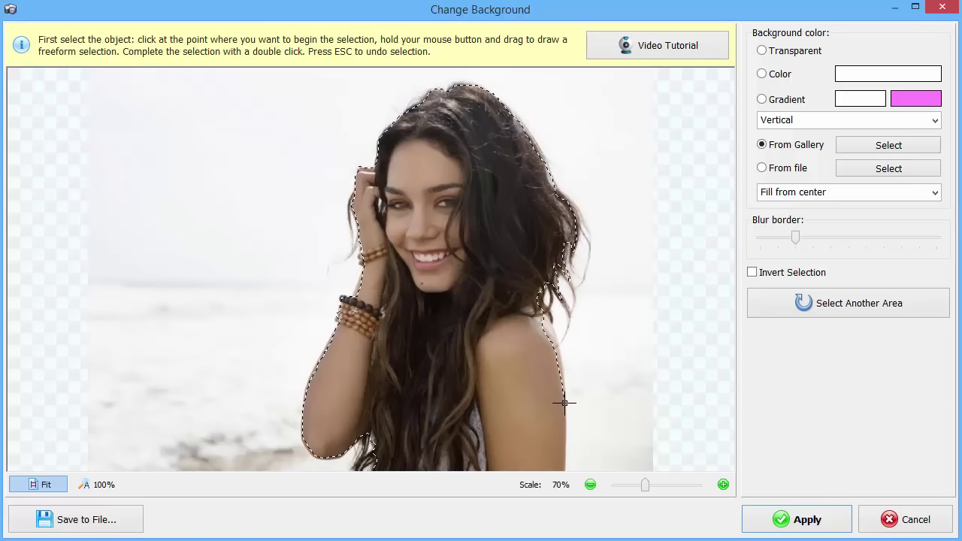
{"action": "double_click", "coordinate": [563, 472]}
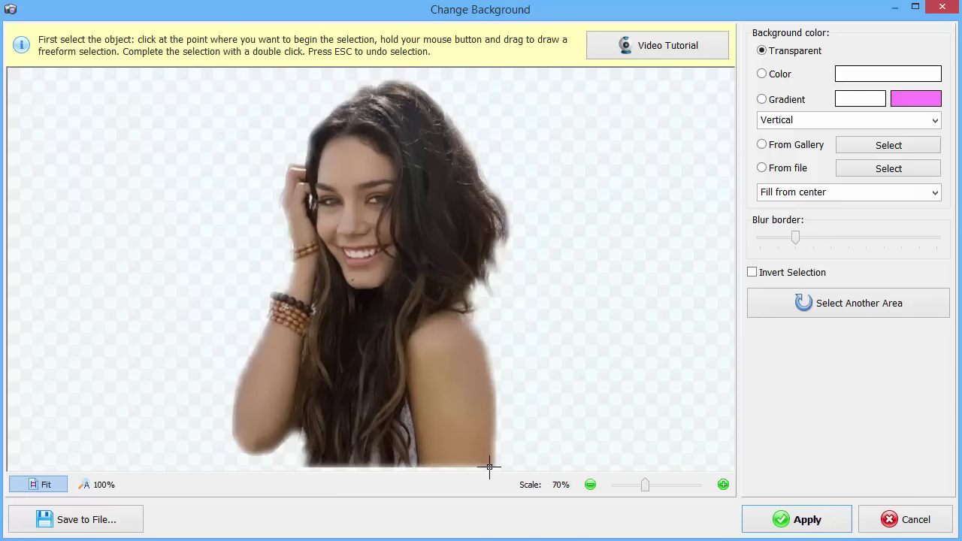
Fill the background with a vertical white-to-pink gradient and slightly blur the cut-out border.
{"action": "left_click", "coordinate": [775, 76]}
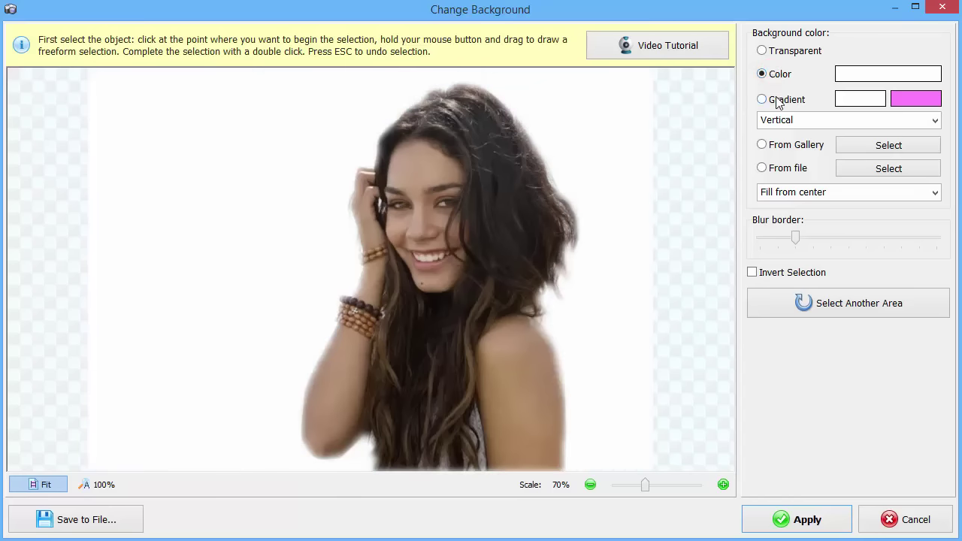
{"action": "left_click", "coordinate": [778, 101]}
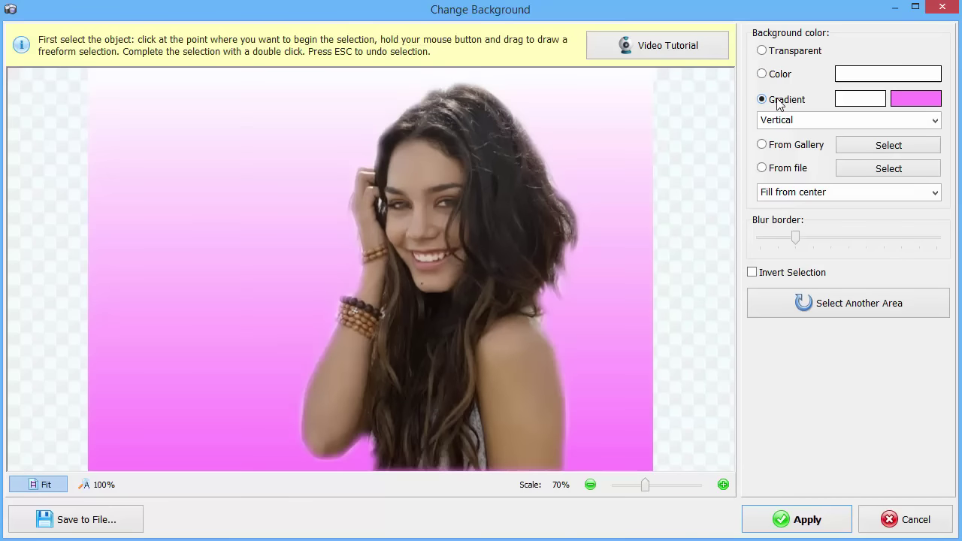
{"action": "mouse_move", "coordinate": [796, 236]}
{"action": "left_mouse_down"}
{"action": "mouse_move", "coordinate": [817, 238]}
{"action": "mouse_move", "coordinate": [780, 241]}
{"action": "mouse_move", "coordinate": [812, 240]}
{"action": "left_mouse_up"}
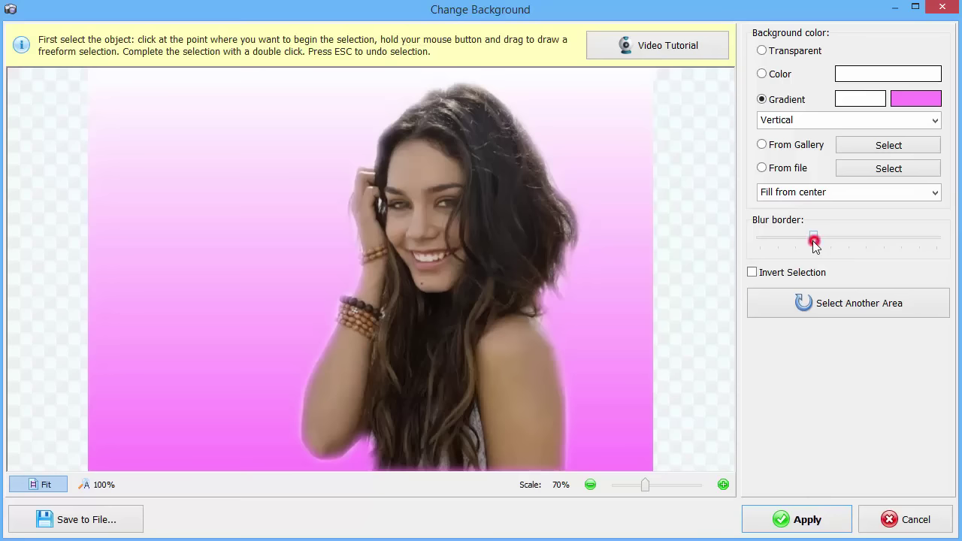
Pick the snowy-mountain scene from the background gallery and apply it behind the woman.
{"action": "left_click", "coordinate": [809, 148]}
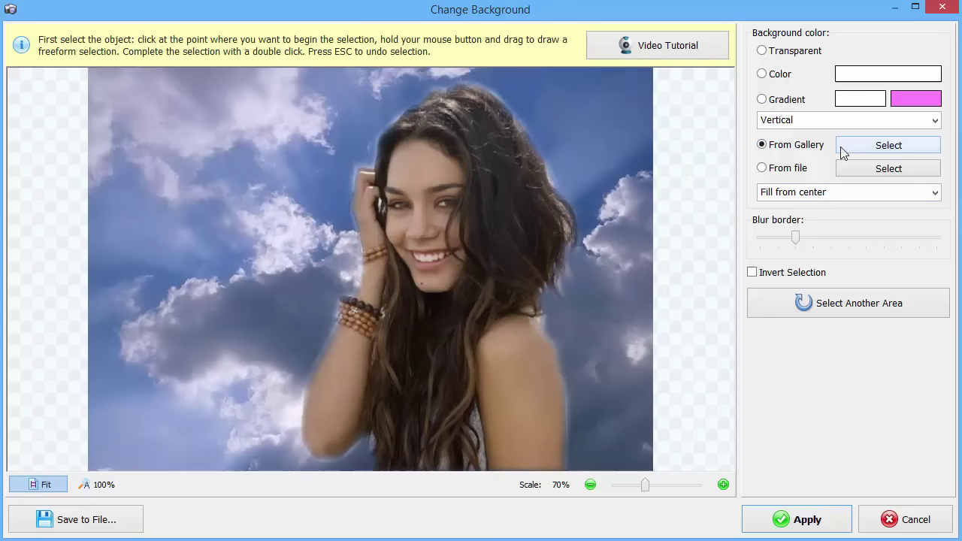
{"action": "left_click", "coordinate": [840, 149]}
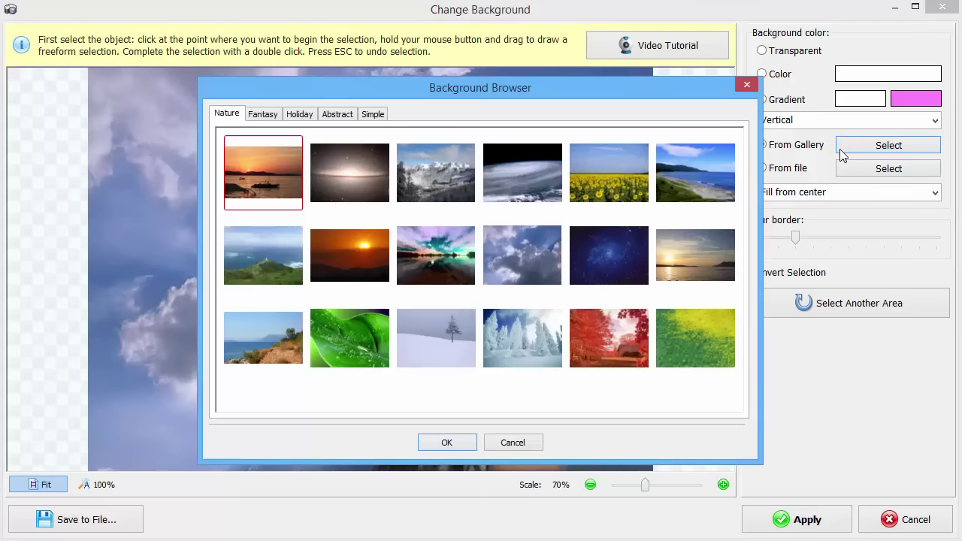
{"action": "left_click", "coordinate": [526, 367]}
{"action": "left_click", "coordinate": [454, 443]}
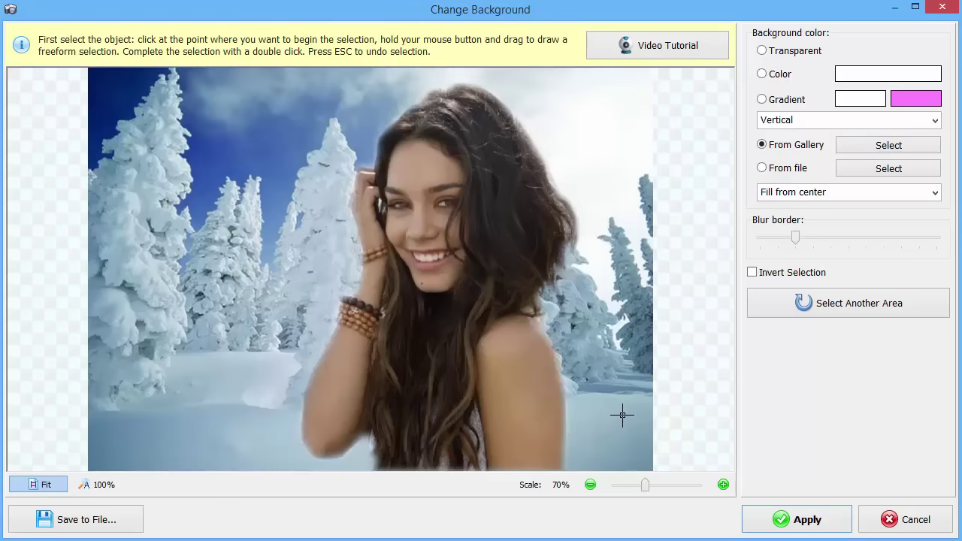
{"action": "left_click", "coordinate": [854, 151]}
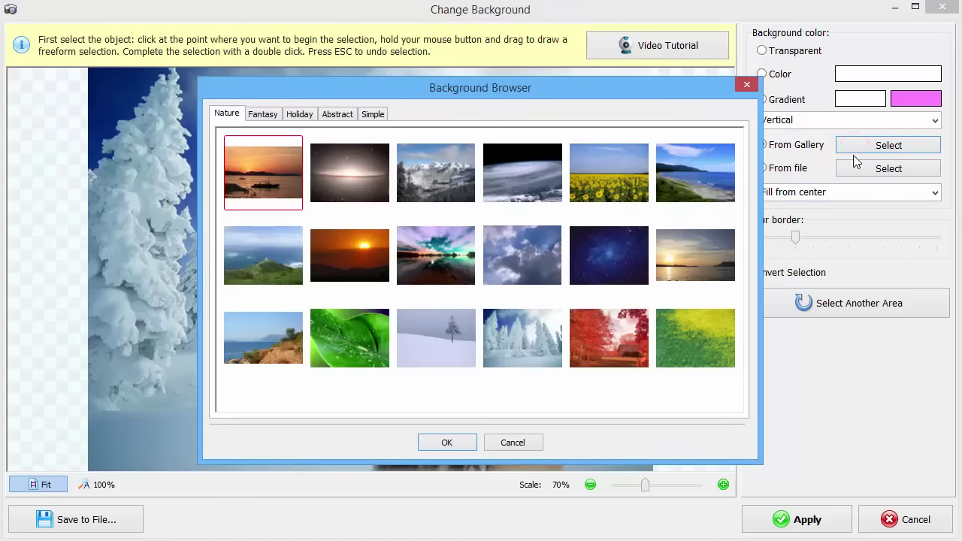
{"action": "left_click", "coordinate": [453, 202]}
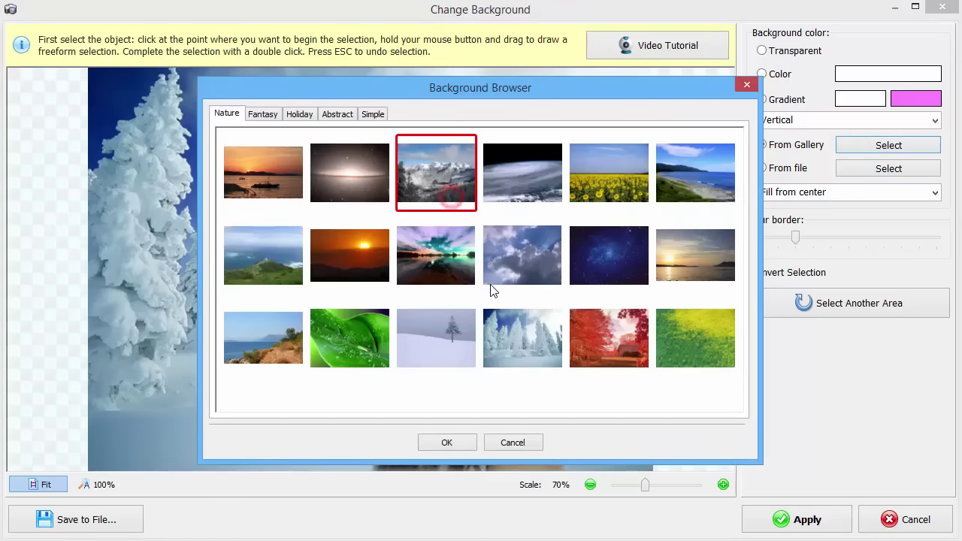
{"action": "left_click", "coordinate": [459, 446]}
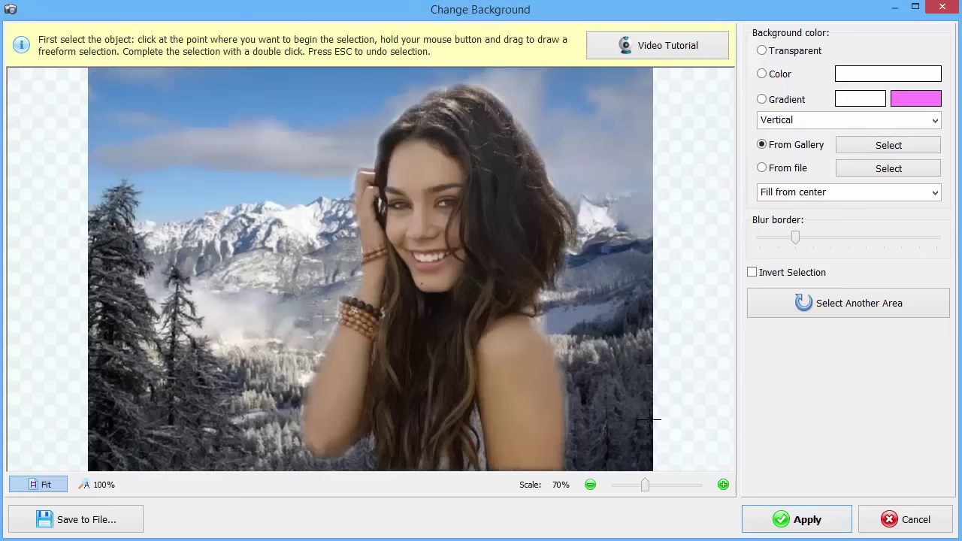
{"action": "left_click", "coordinate": [800, 518]}
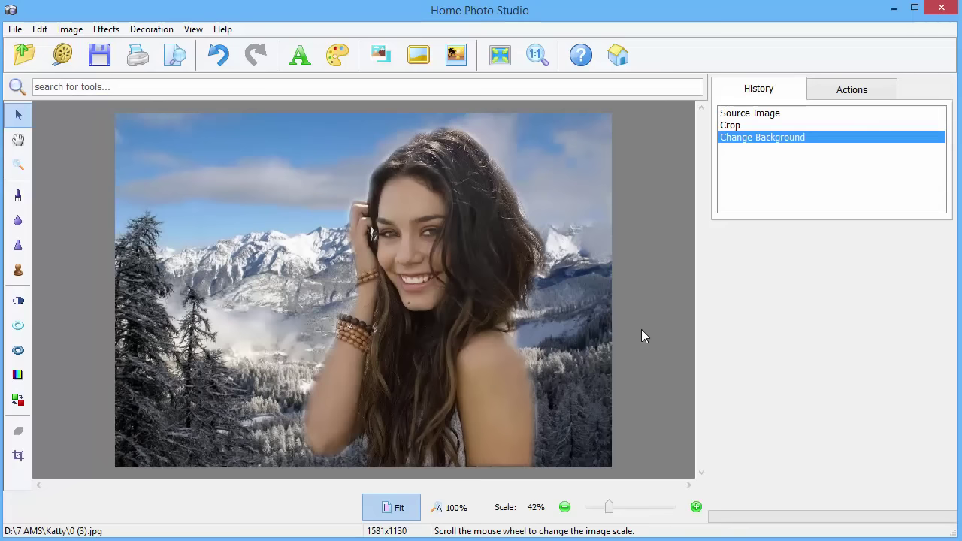
Raise the portrait's contrast slightly with Brightness/Contrast and keep the change.
{"action": "left_click", "coordinate": [69, 29]}
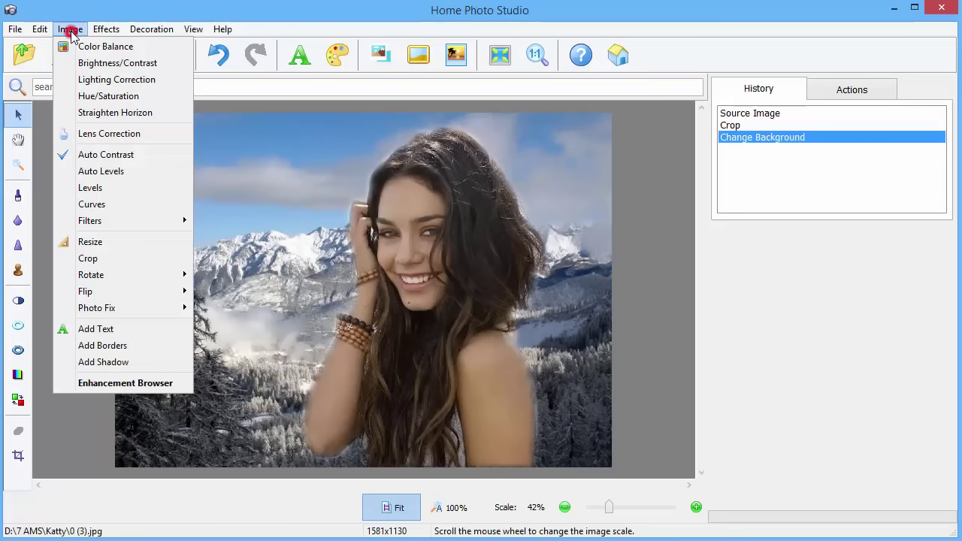
{"action": "left_click", "coordinate": [154, 66]}
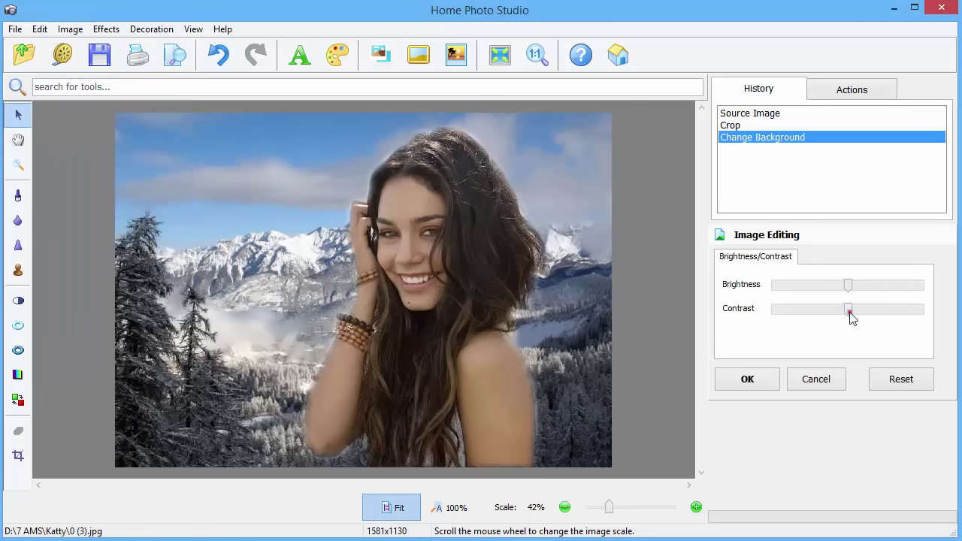
{"action": "mouse_move", "coordinate": [850, 314]}
{"action": "left_mouse_down"}
{"action": "mouse_move", "coordinate": [893, 317]}
{"action": "mouse_move", "coordinate": [866, 318]}
{"action": "left_mouse_up"}
{"action": "left_click", "coordinate": [865, 317]}
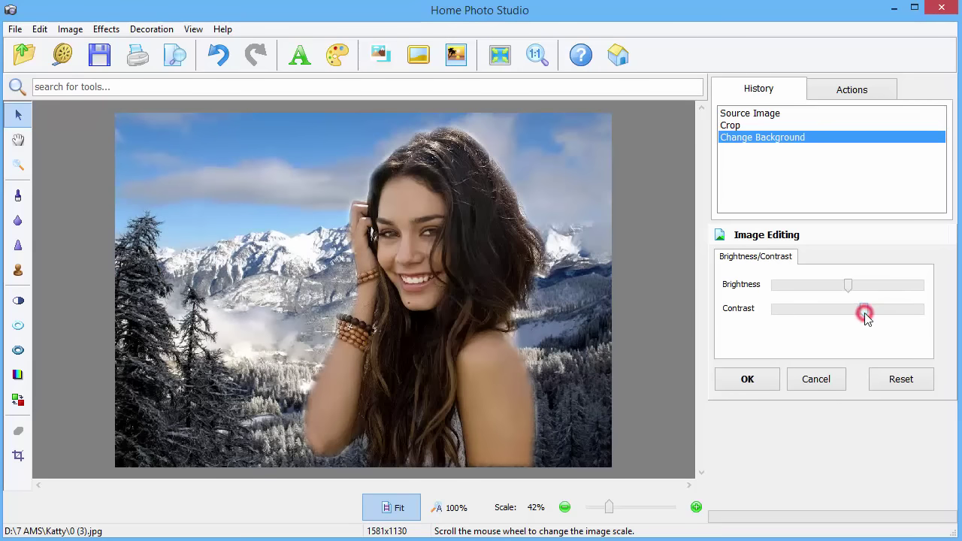
{"action": "left_click", "coordinate": [760, 380]}
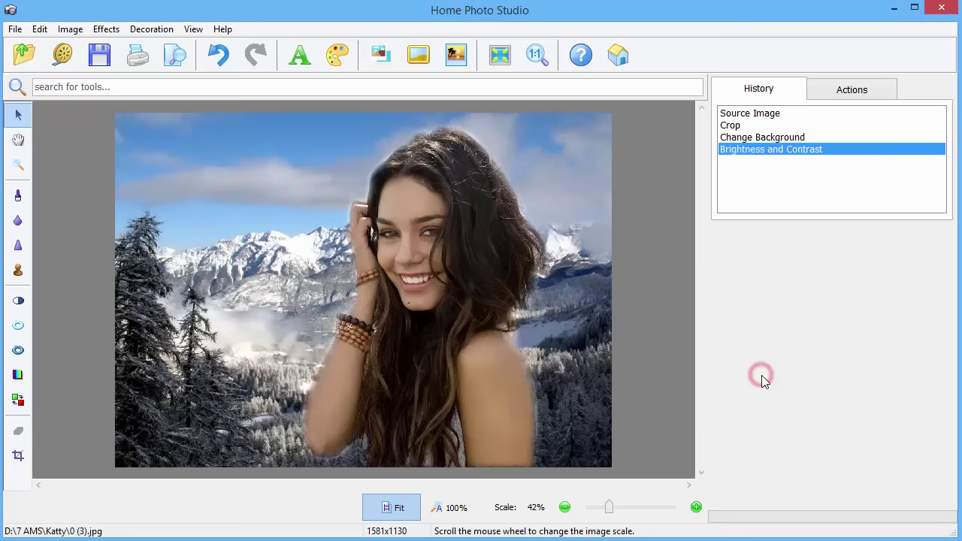
Apply Lighting Correction with adjusted Sharpen image, Saturation and Realistic look sliders.
{"action": "left_click", "coordinate": [70, 29]}
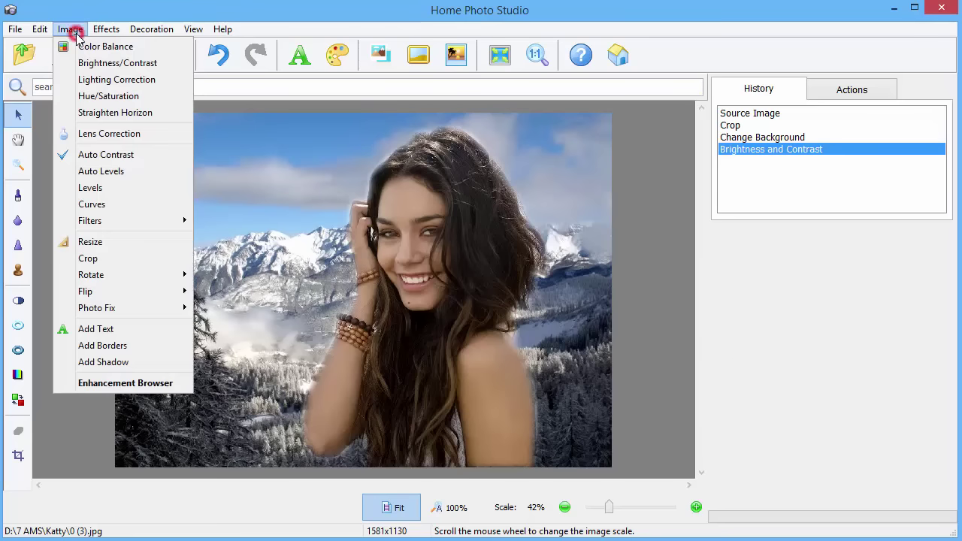
{"action": "left_click", "coordinate": [158, 82]}
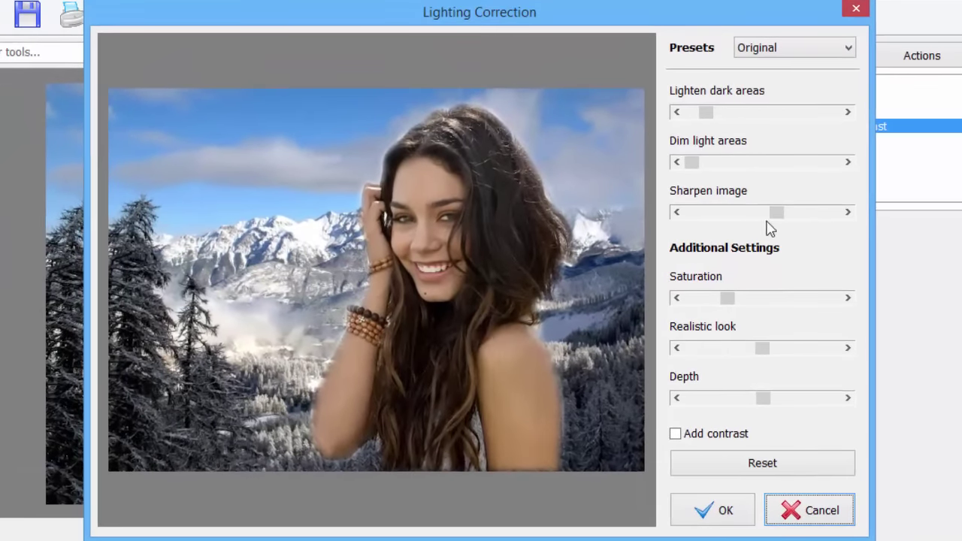
{"action": "left_click", "coordinate": [742, 218]}
{"action": "left_click_drag", "start_coordinate": [765, 220], "coordinate": [825, 218]}
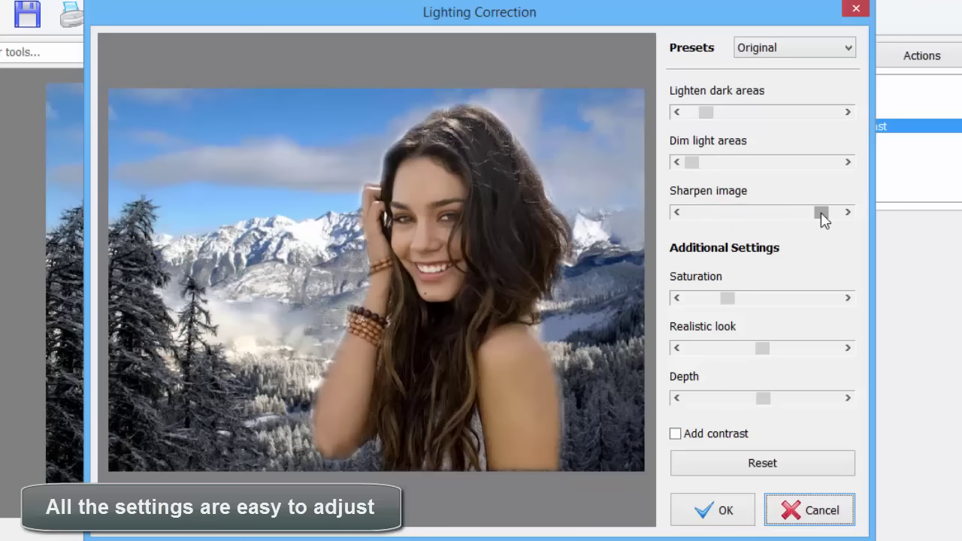
{"action": "mouse_move", "coordinate": [726, 299]}
{"action": "left_mouse_down"}
{"action": "mouse_move", "coordinate": [808, 299]}
{"action": "mouse_move", "coordinate": [714, 301]}
{"action": "mouse_move", "coordinate": [733, 300]}
{"action": "left_mouse_up"}
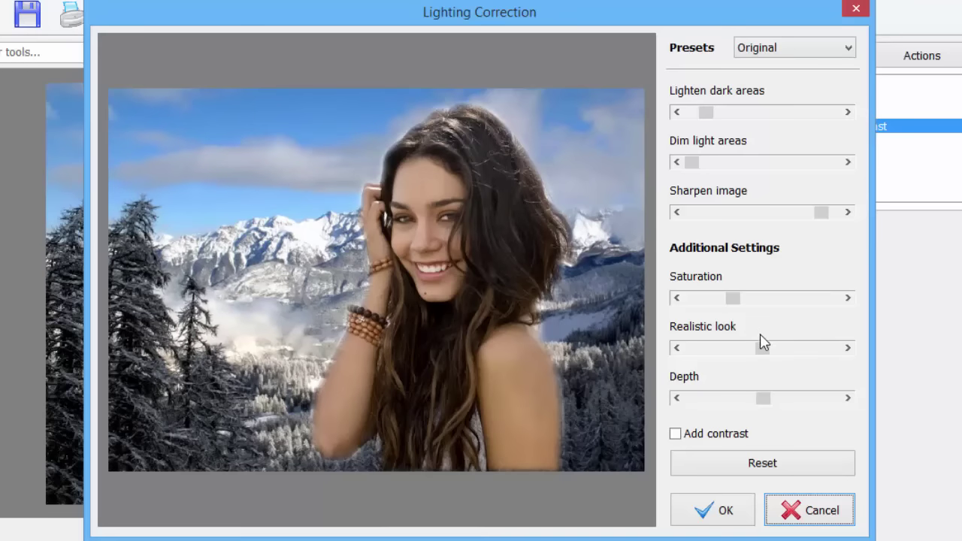
{"action": "left_click_drag", "start_coordinate": [760, 347], "coordinate": [830, 352]}
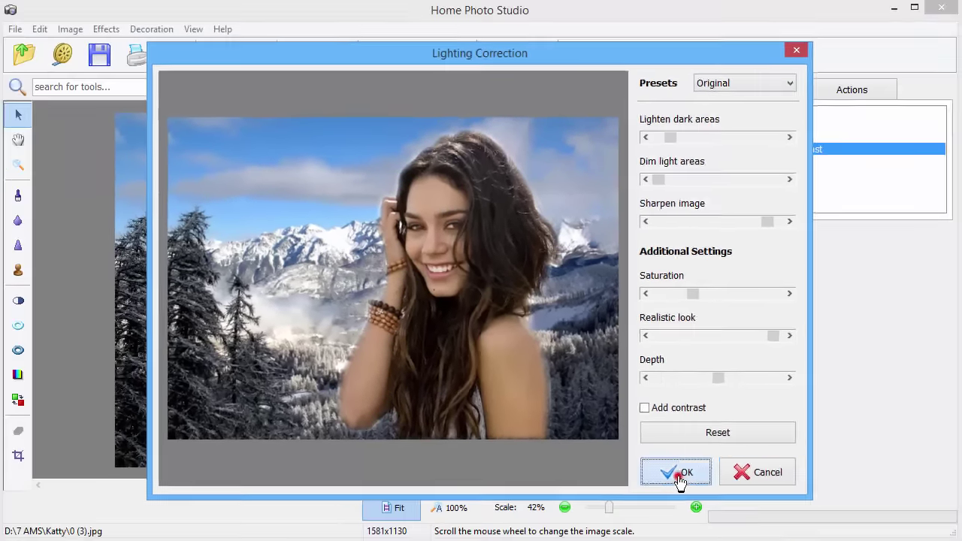
{"action": "left_click", "coordinate": [713, 515]}
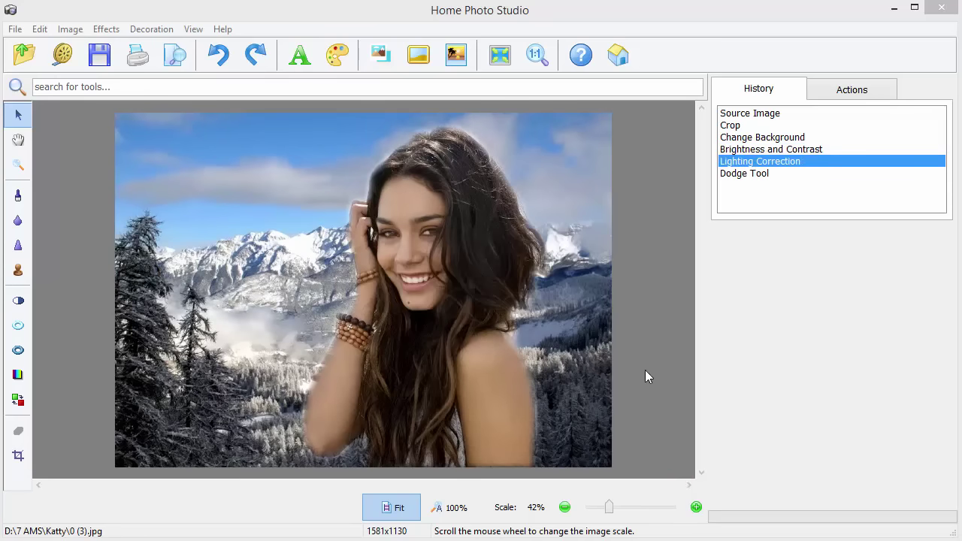
Lighten the woman's teeth with a smaller Dodge brush at 90% zoom, then fit the photo.
{"action": "left_click", "coordinate": [23, 327]}
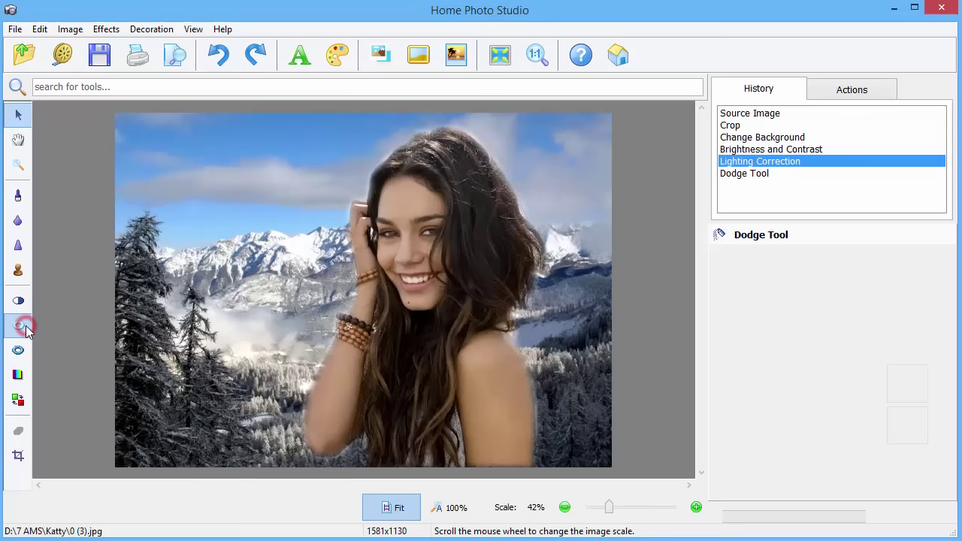
{"action": "left_click", "coordinate": [696, 508]}
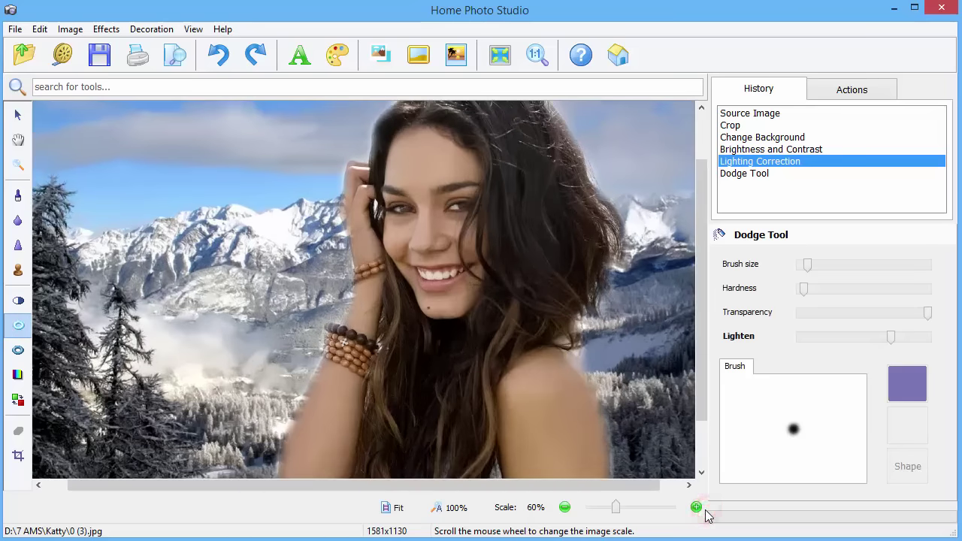
{"action": "left_click", "coordinate": [698, 508]}
{"action": "left_click", "coordinate": [698, 509]}
{"action": "left_click", "coordinate": [697, 508]}
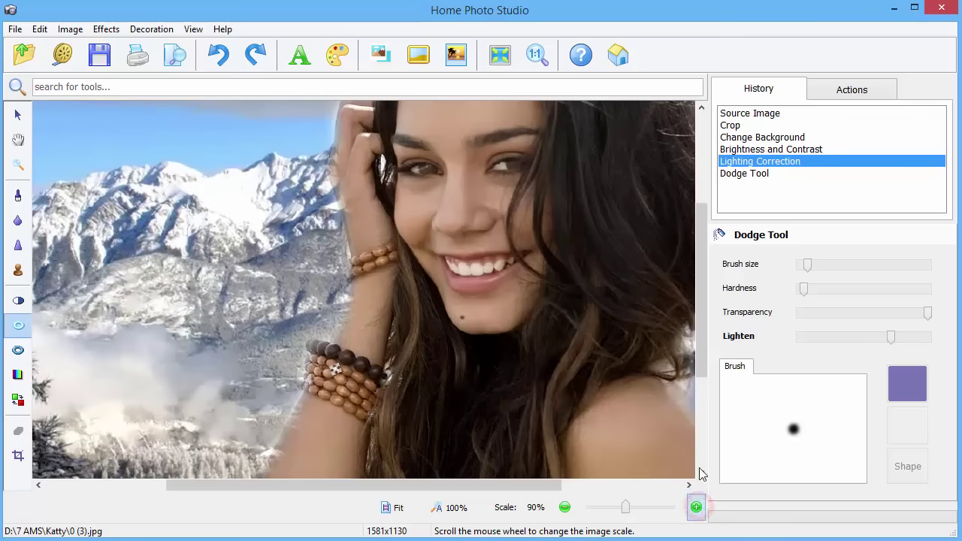
{"action": "left_click_drag", "start_coordinate": [812, 263], "coordinate": [815, 295]}
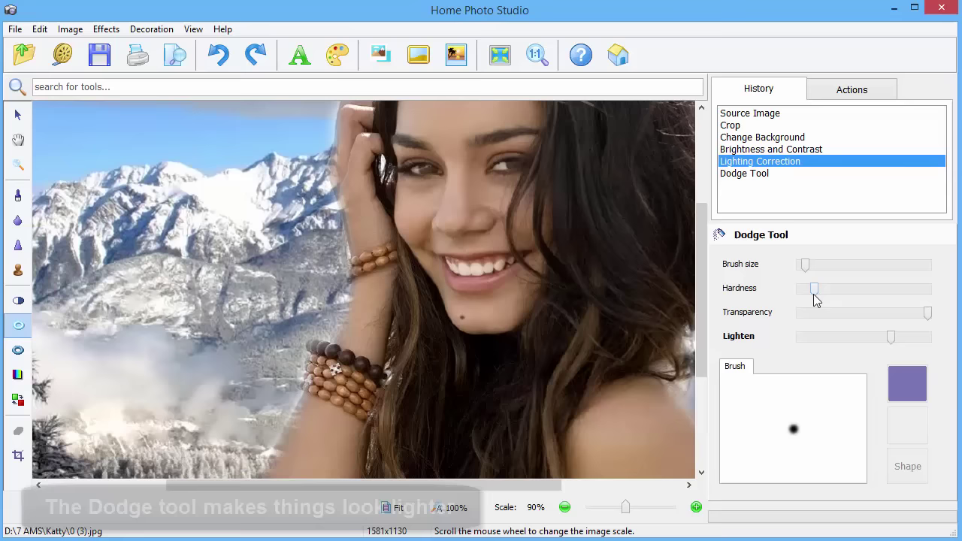
{"action": "mouse_move", "coordinate": [447, 263]}
{"action": "left_mouse_down"}
{"action": "mouse_move", "coordinate": [501, 264]}
{"action": "mouse_move", "coordinate": [474, 273]}
{"action": "left_mouse_up"}
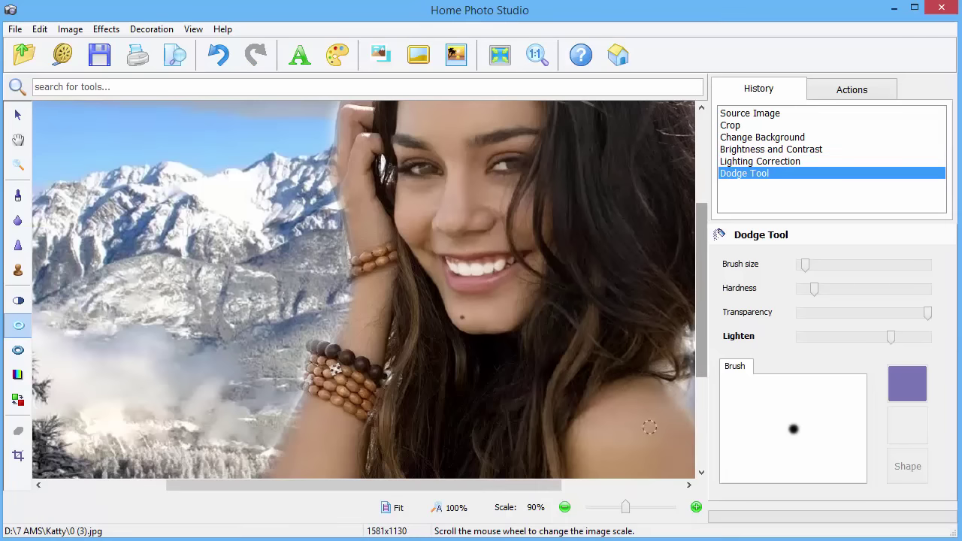
{"action": "left_click", "coordinate": [398, 508]}
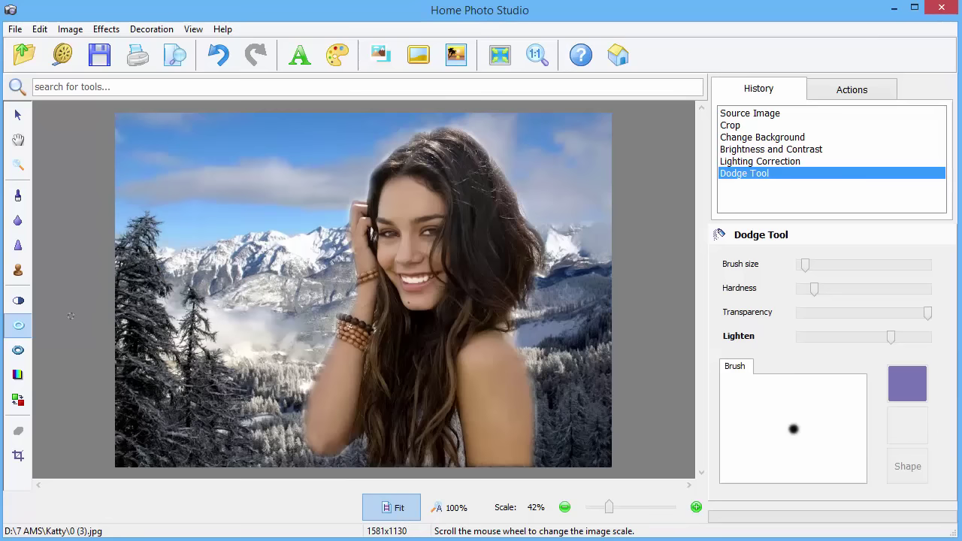
Select the Clone Stamp and zoom in to 90% on the woman's face.
{"action": "left_click", "coordinate": [21, 272]}
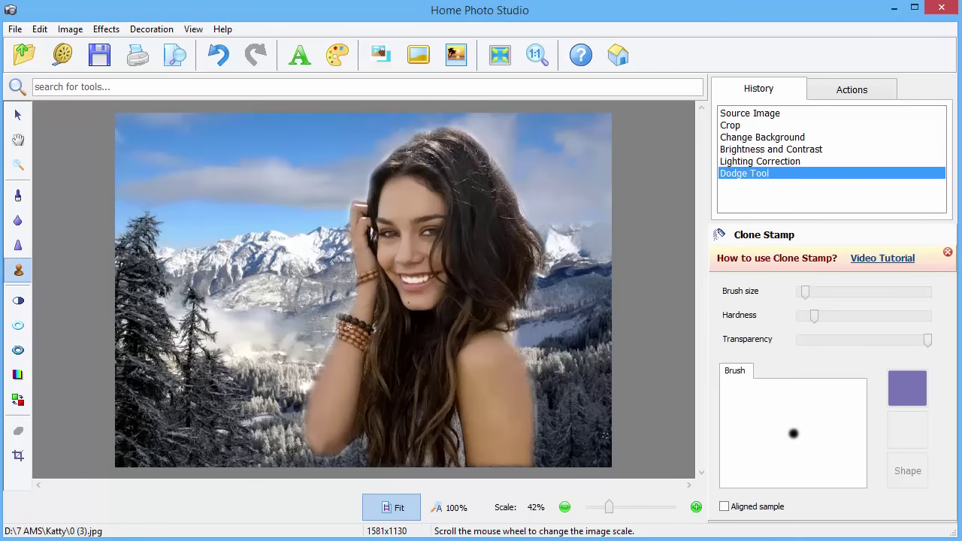
{"action": "left_click", "coordinate": [696, 508]}
{"action": "left_click", "coordinate": [696, 508]}
{"action": "left_click", "coordinate": [696, 507]}
{"action": "left_click", "coordinate": [696, 507]}
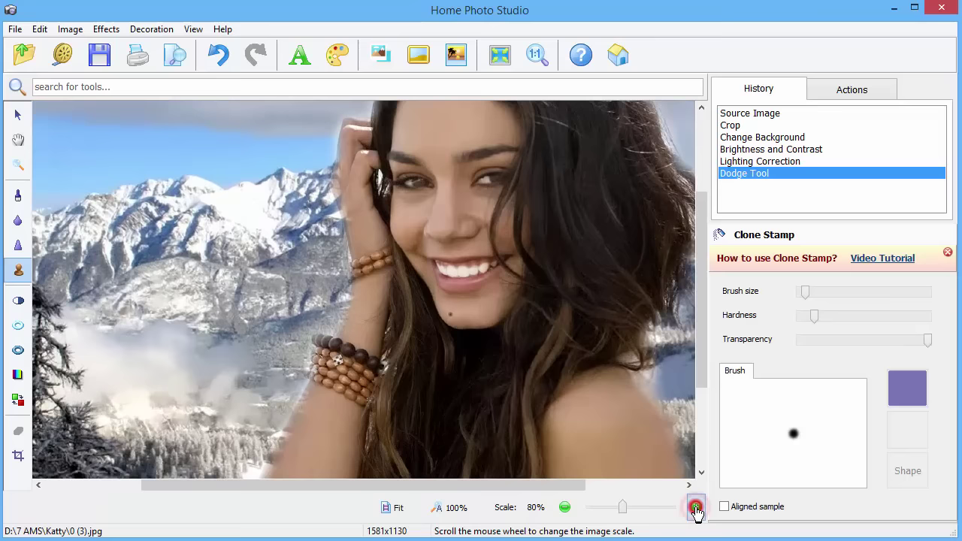
{"action": "left_click", "coordinate": [696, 508]}
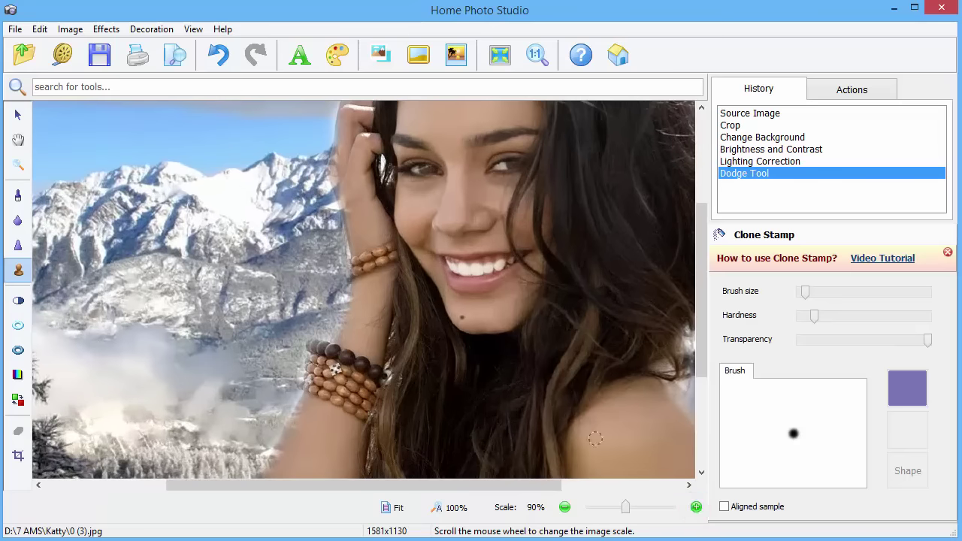
Clone skin over the chin blemishes, adjusting brush hardness, then fit the photo to the window.
{"action": "left_click", "coordinate": [478, 314]}
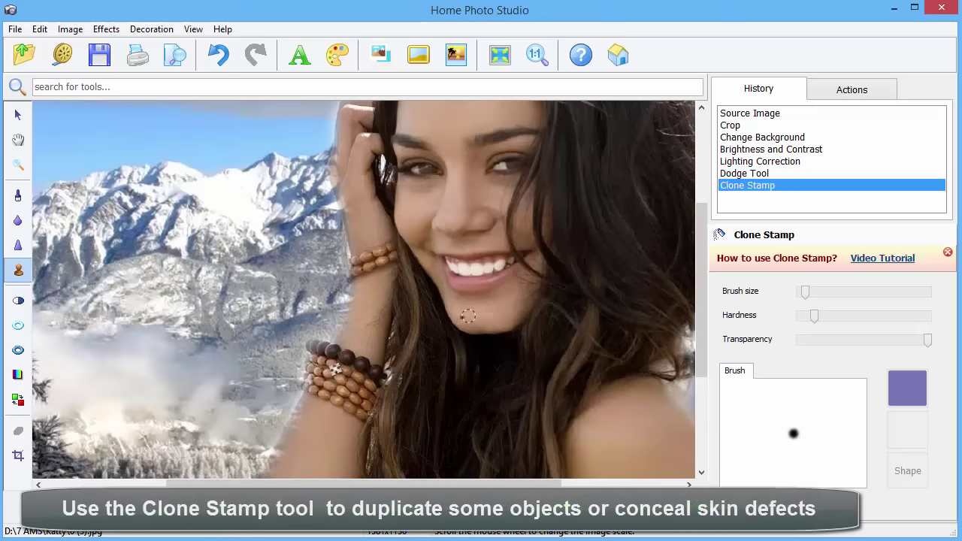
{"action": "left_click", "coordinate": [463, 318]}
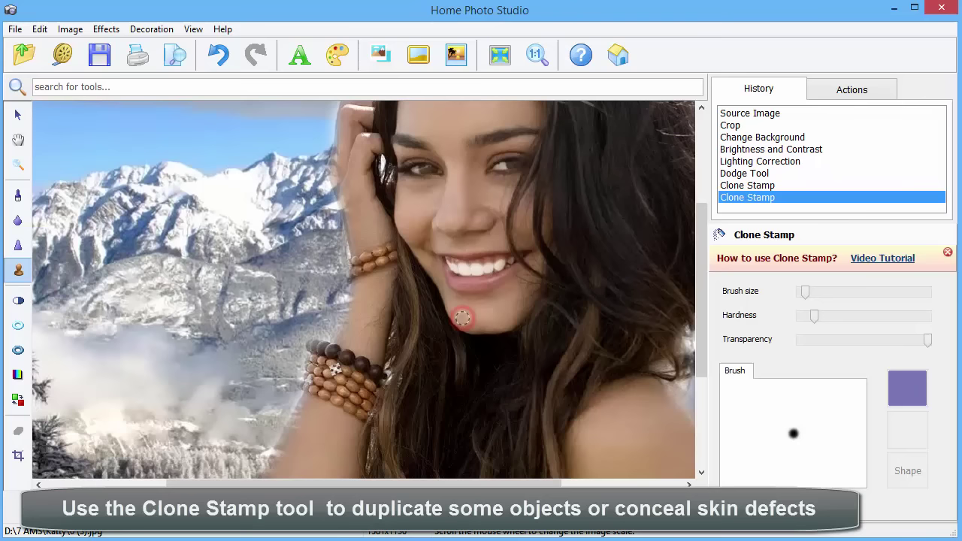
{"action": "left_click", "coordinate": [465, 320]}
{"action": "key", "text": "ctrl+z"}
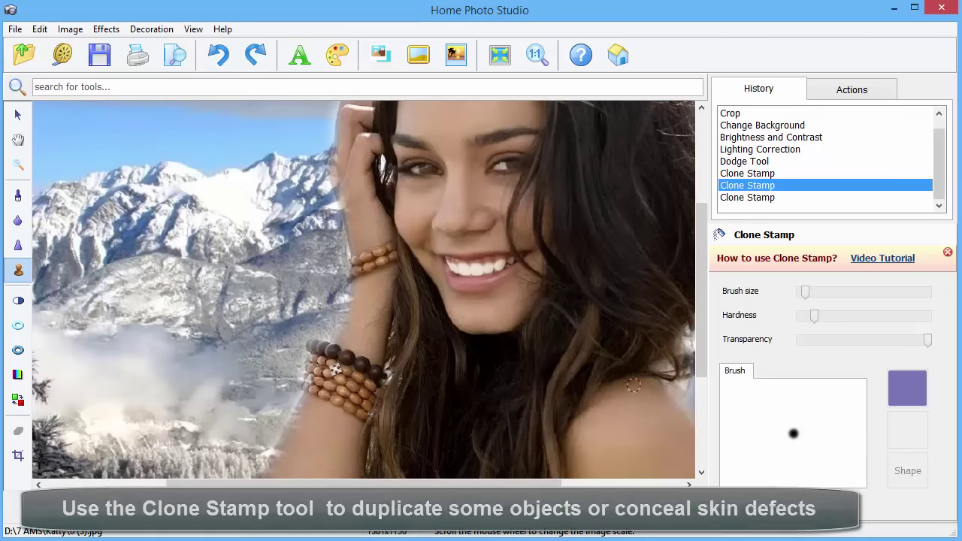
{"action": "left_click", "coordinate": [817, 316]}
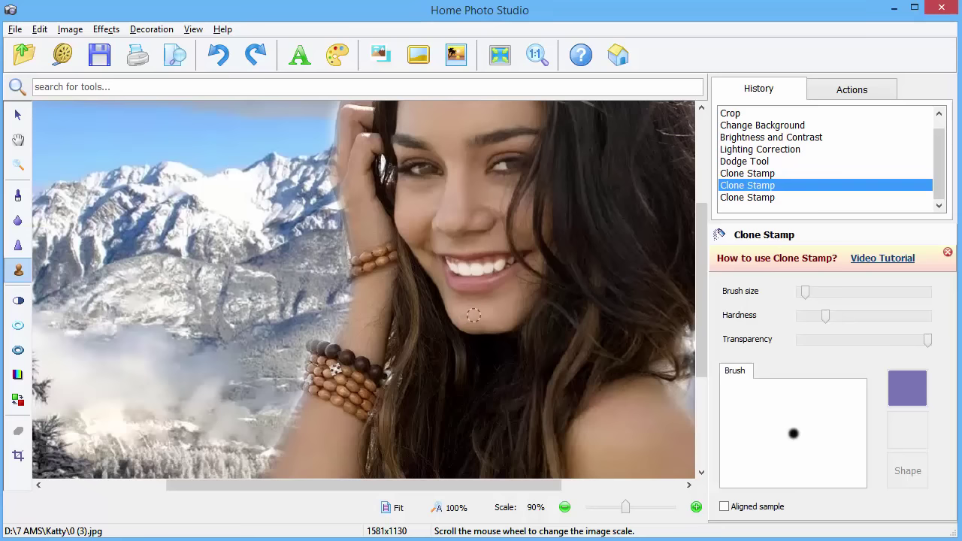
{"action": "left_click", "coordinate": [473, 315]}
{"action": "left_click", "coordinate": [462, 317]}
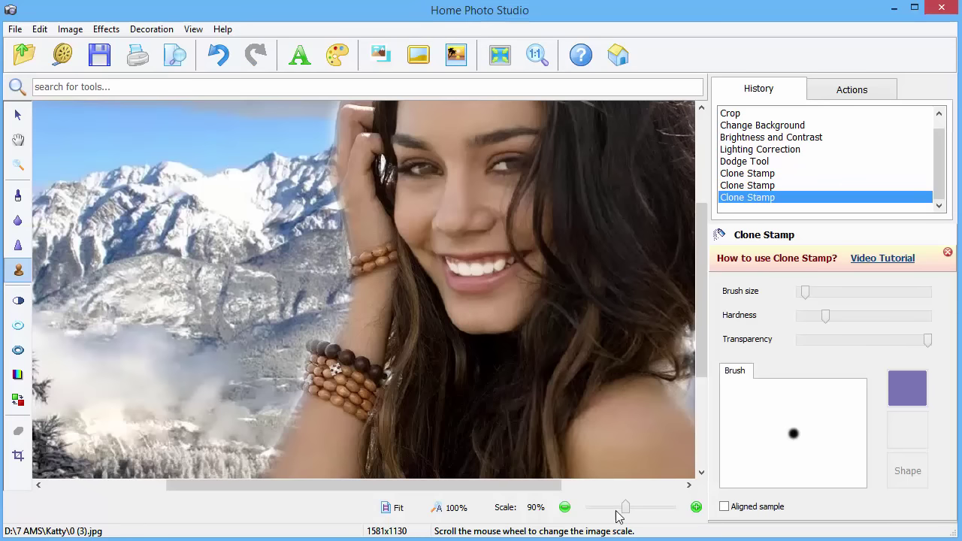
{"action": "left_click", "coordinate": [405, 509]}
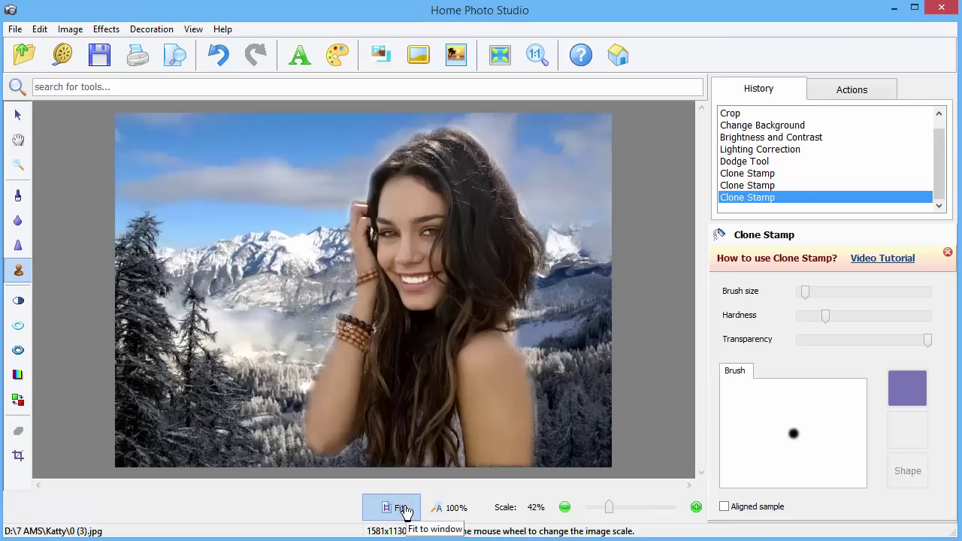
Find the Montage tool with a 'mont' tool search, open it, and show the Add Layer options.
{"action": "left_click", "coordinate": [413, 91]}
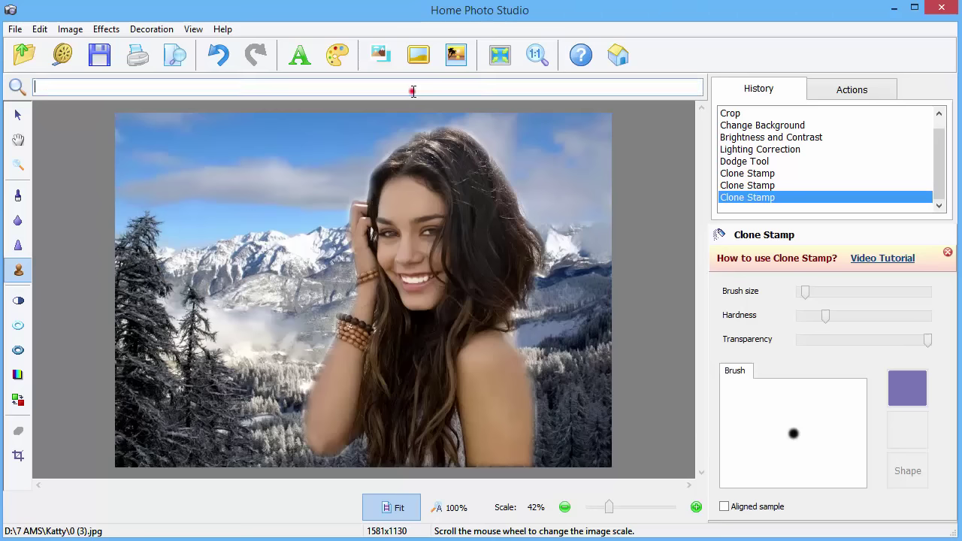
{"action": "type", "text": "mont"}
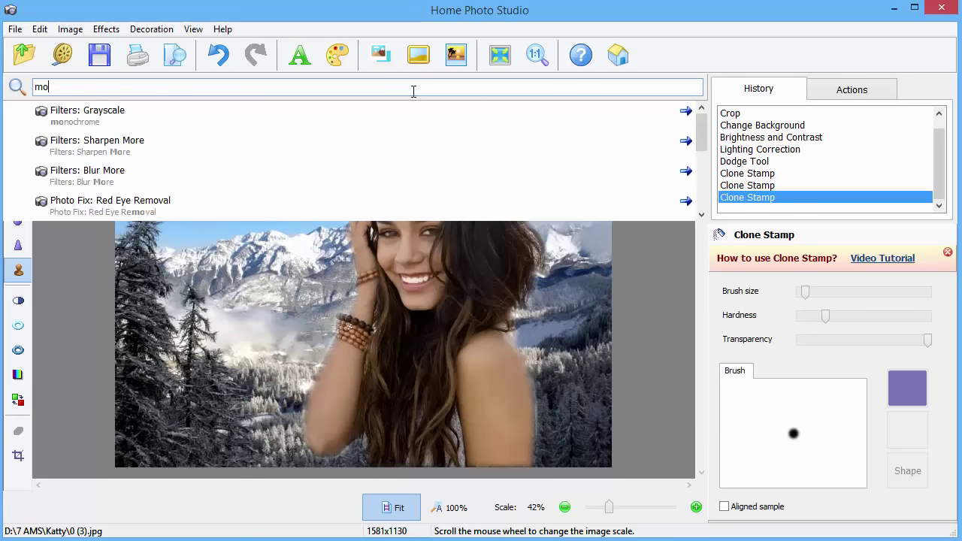
{"action": "left_click", "coordinate": [325, 116]}
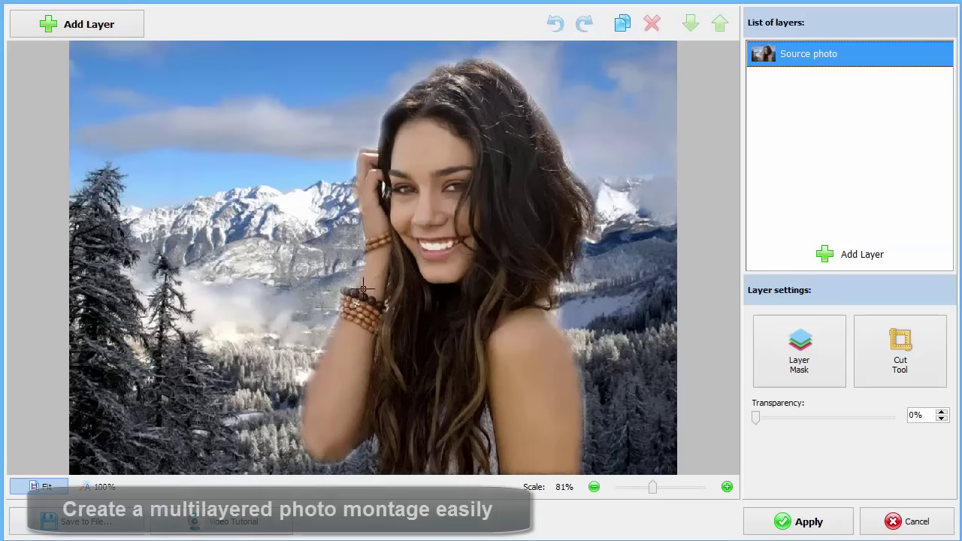
{"action": "left_click", "coordinate": [128, 35]}
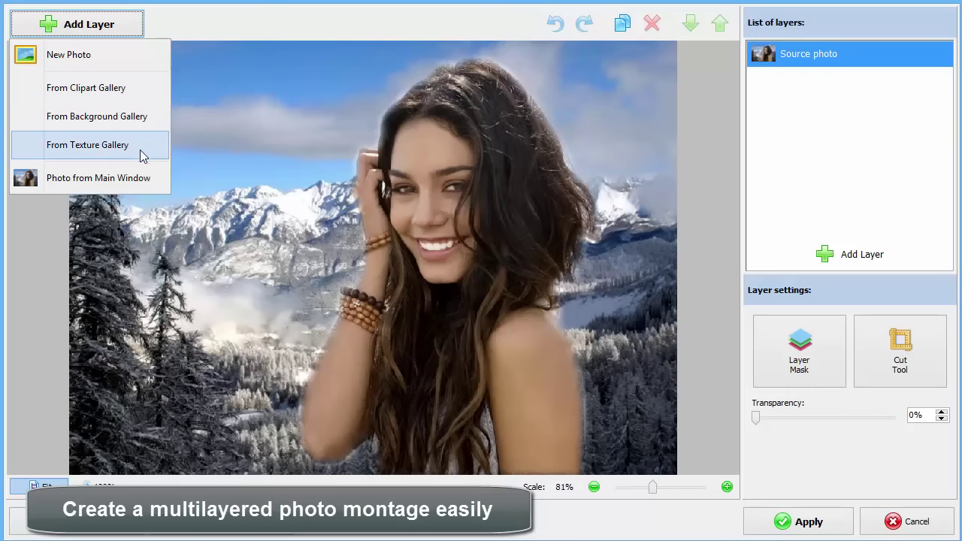
Add the white flower from the Clipart Gallery as a new layer on the photo.
{"action": "left_click", "coordinate": [148, 94]}
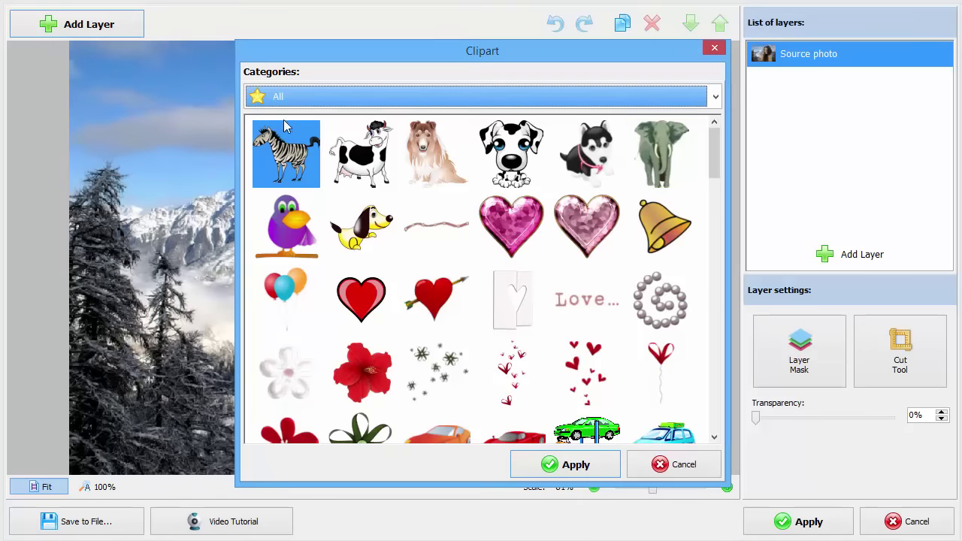
{"action": "mouse_move", "coordinate": [716, 146]}
{"action": "left_mouse_down"}
{"action": "mouse_move", "coordinate": [719, 399]}
{"action": "mouse_move", "coordinate": [729, 144]}
{"action": "left_mouse_up"}
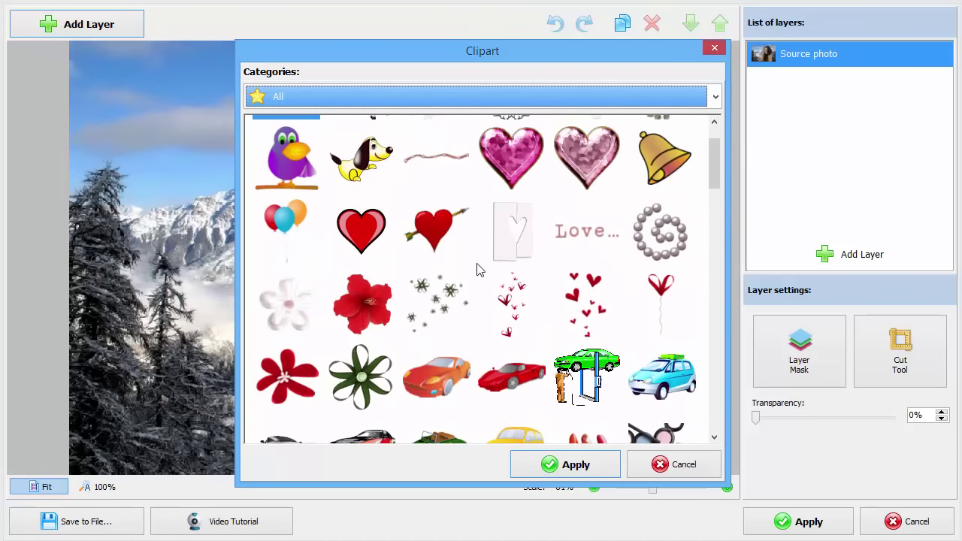
{"action": "left_click", "coordinate": [309, 310]}
{"action": "left_click", "coordinate": [577, 457]}
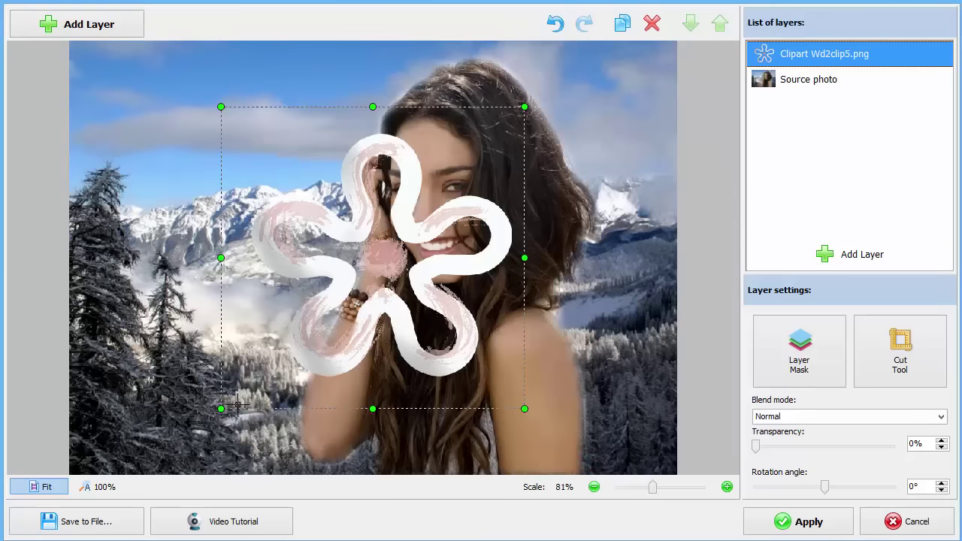
Shrink the flower, move it onto the top of the hair, and apply the montage.
{"action": "left_click_drag", "start_coordinate": [222, 410], "coordinate": [479, 209]}
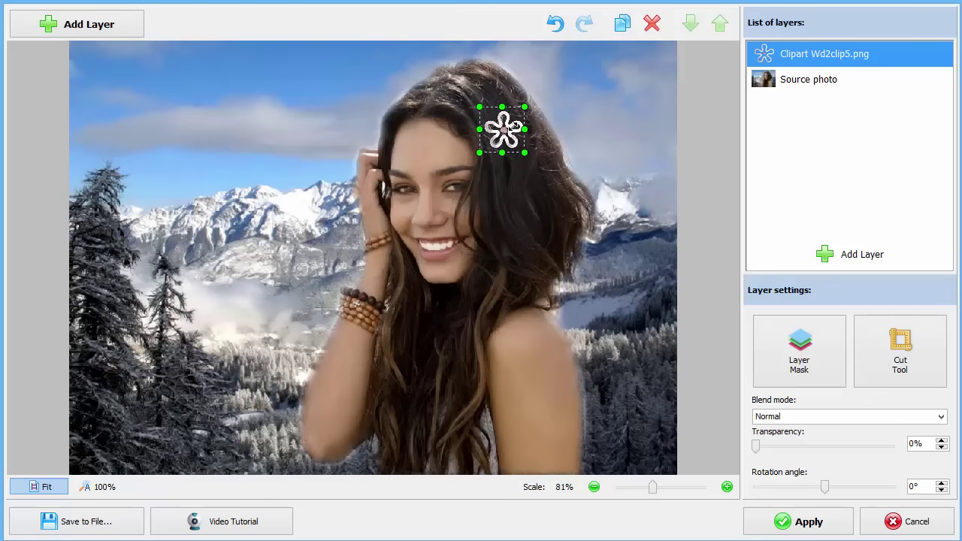
{"action": "left_click_drag", "start_coordinate": [513, 128], "coordinate": [484, 120]}
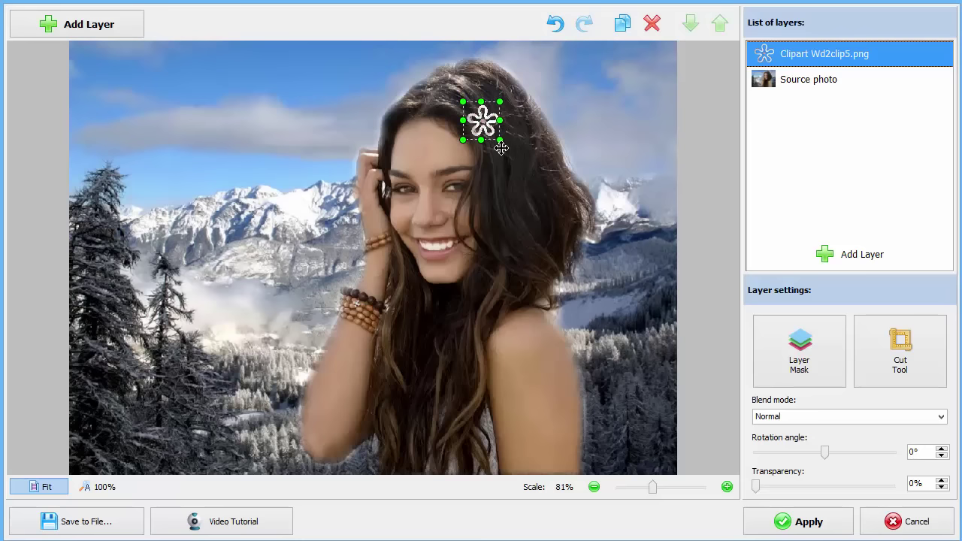
{"action": "left_click", "coordinate": [677, 301]}
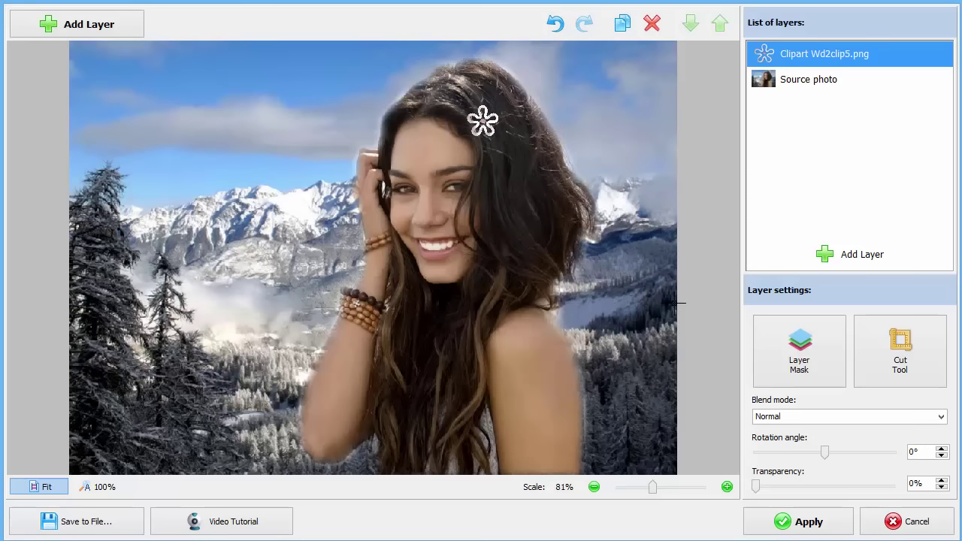
{"action": "left_click", "coordinate": [810, 520]}
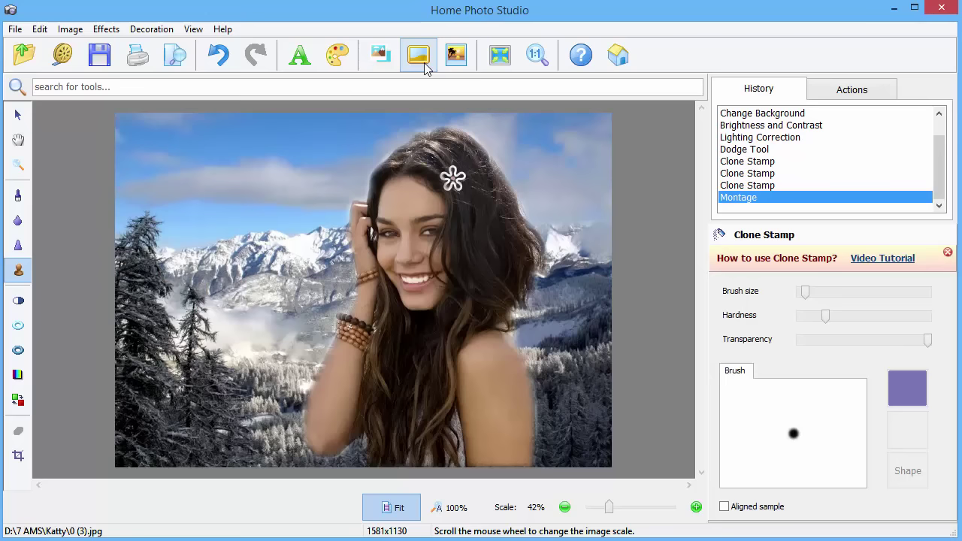
Preview the ornate brown frame, then apply the ornate frame with the cream inner border.
{"action": "left_click", "coordinate": [425, 67]}
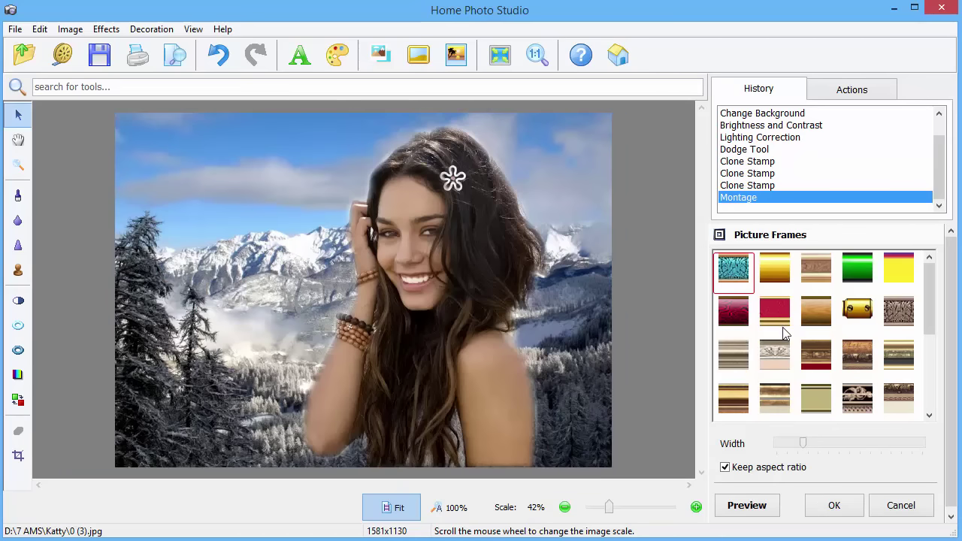
{"action": "left_click_drag", "start_coordinate": [929, 318], "coordinate": [922, 293]}
{"action": "left_click", "coordinate": [909, 316]}
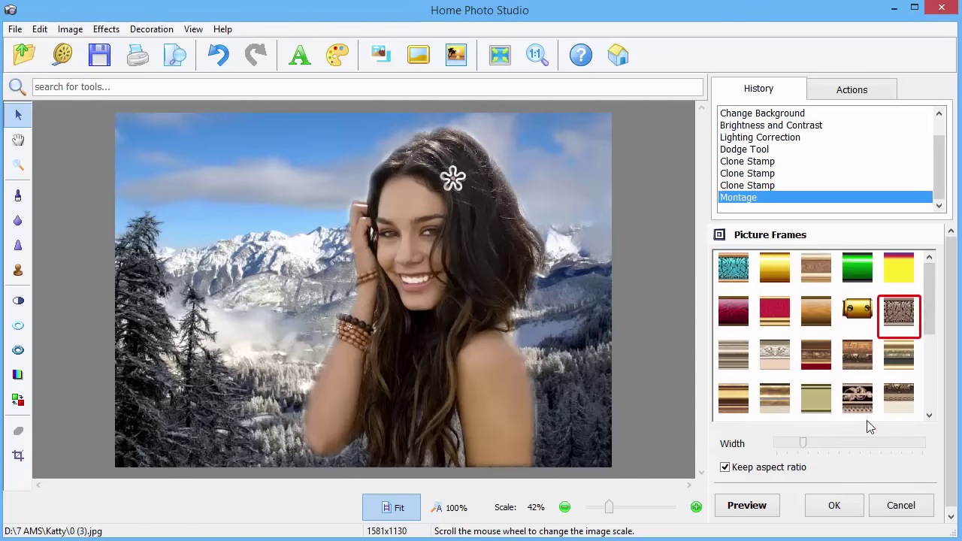
{"action": "left_click", "coordinate": [752, 506]}
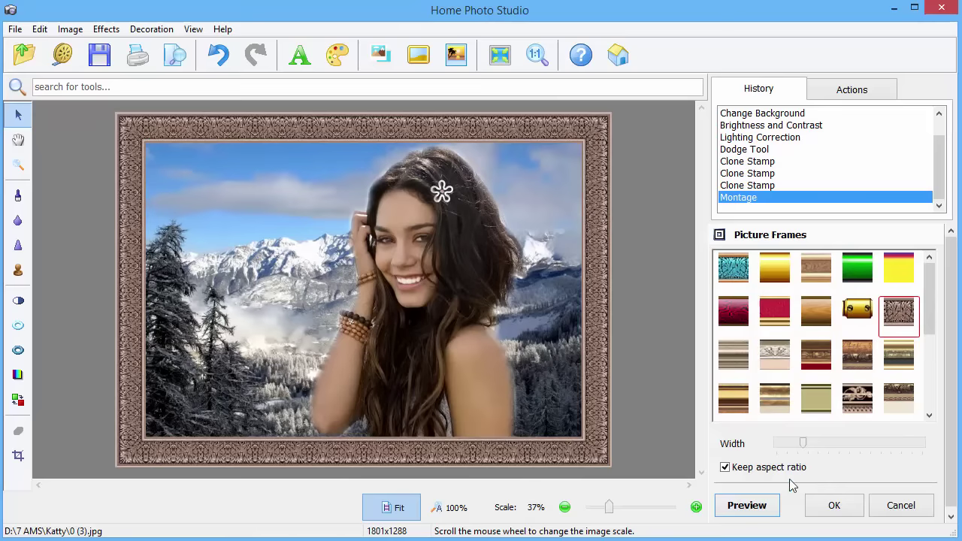
{"action": "left_click_drag", "start_coordinate": [930, 285], "coordinate": [928, 311]}
{"action": "left_click", "coordinate": [900, 332]}
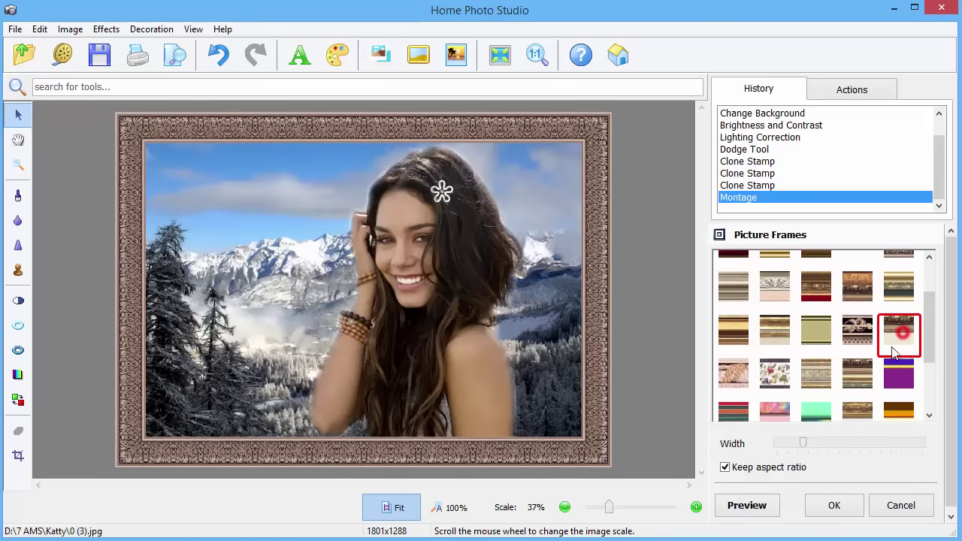
{"action": "left_click", "coordinate": [743, 506]}
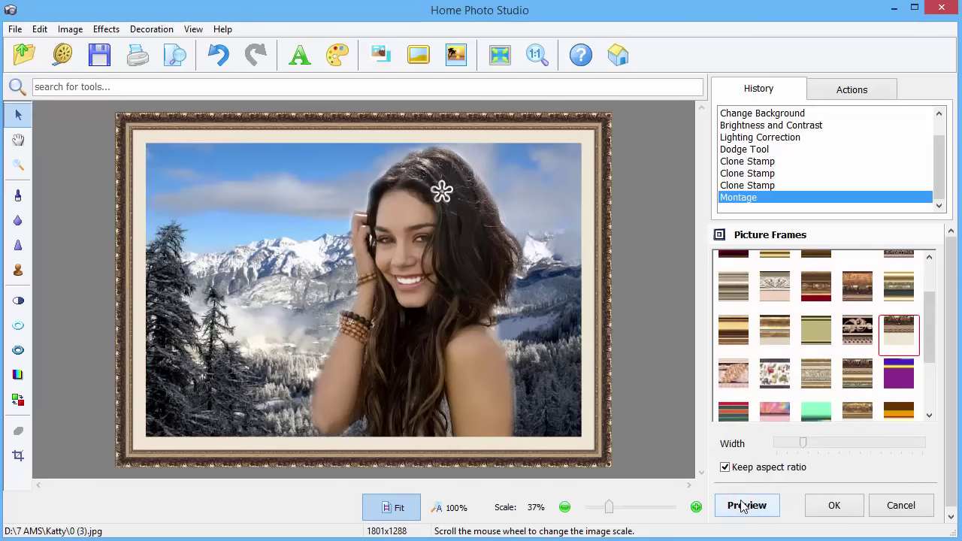
{"action": "left_click", "coordinate": [857, 506]}
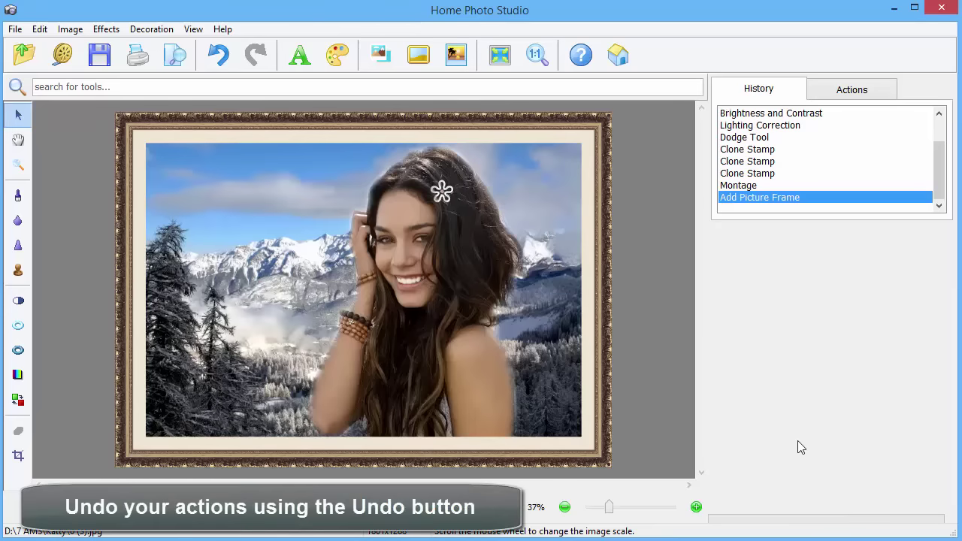
Undo the picture frame and search the tools for 'mask'.
{"action": "left_click", "coordinate": [224, 68]}
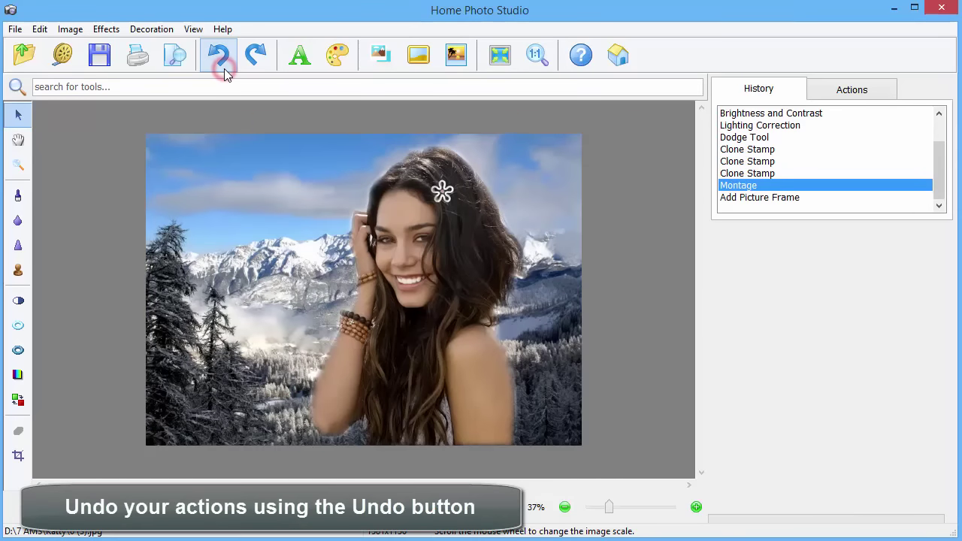
{"action": "left_click", "coordinate": [232, 86]}
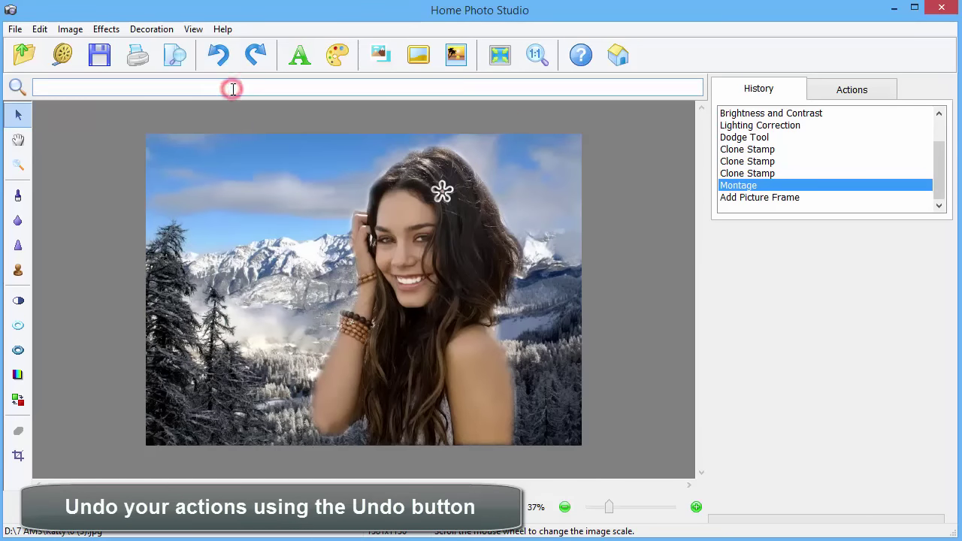
{"action": "type", "text": "mask"}
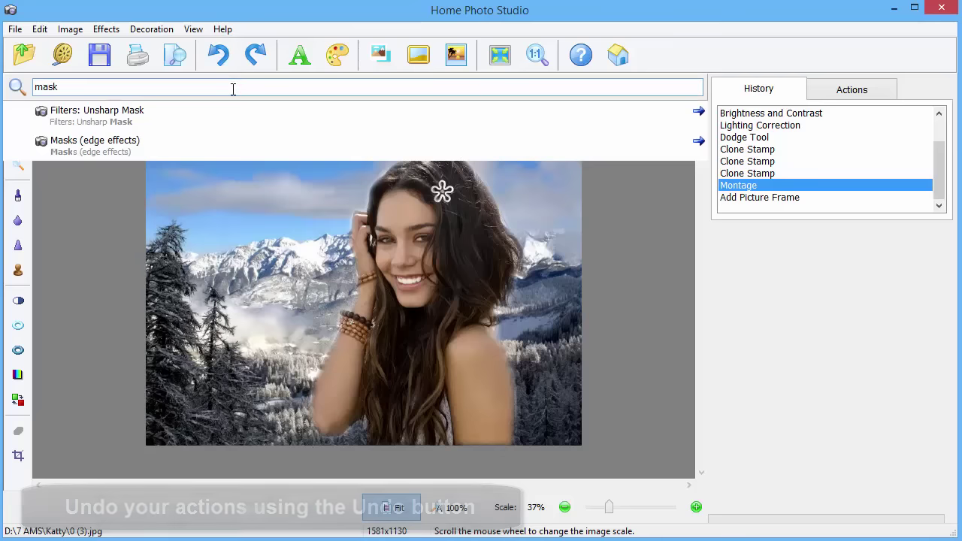
Preview the soft-edged, dotted and torn-edge masks, then cancel without applying any edge effect.
{"action": "left_click", "coordinate": [126, 142]}
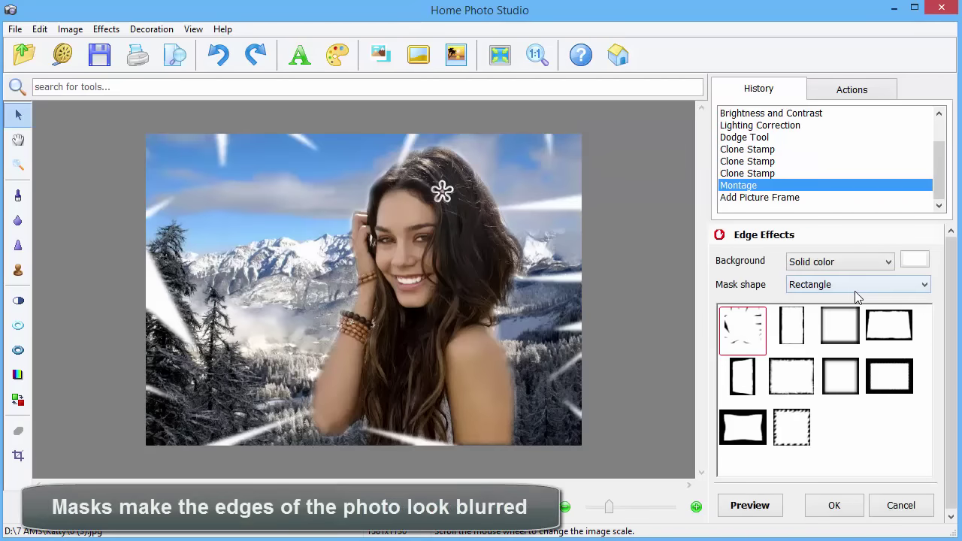
{"action": "left_click", "coordinate": [855, 324]}
{"action": "left_click", "coordinate": [773, 503]}
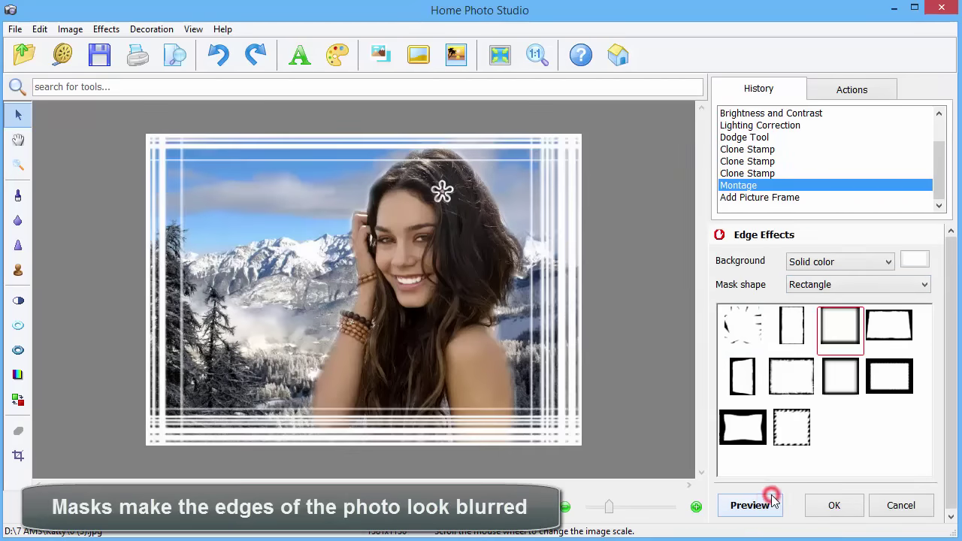
{"action": "left_click", "coordinate": [792, 429]}
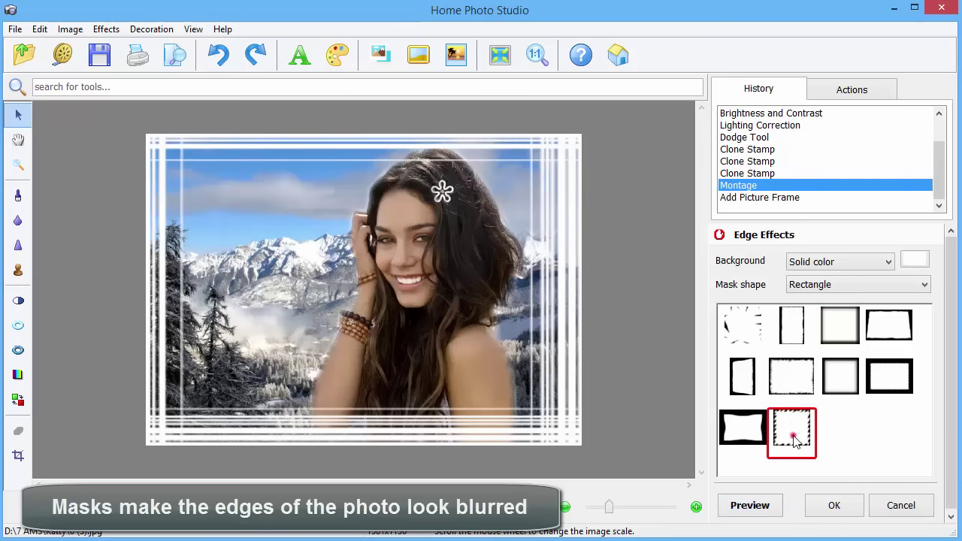
{"action": "left_click", "coordinate": [777, 505]}
{"action": "left_click", "coordinate": [888, 382]}
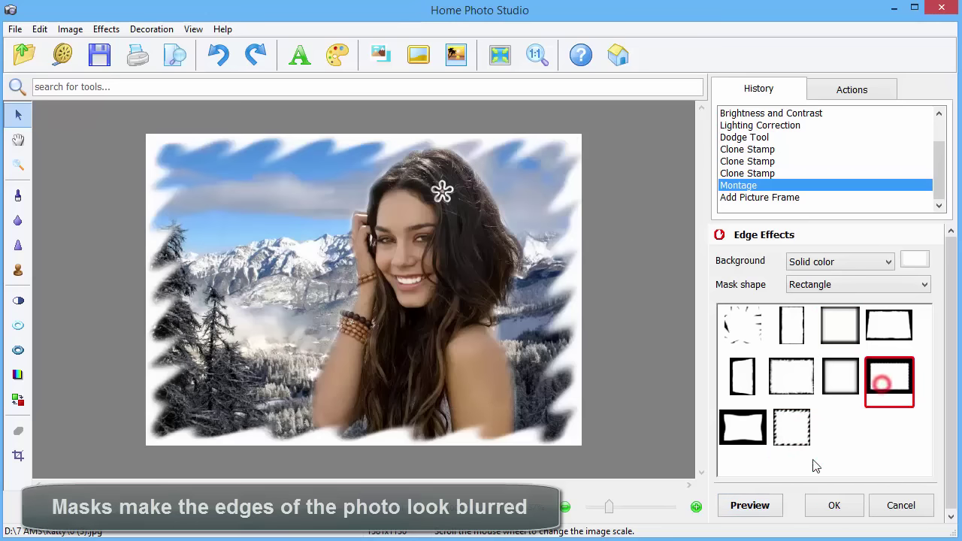
{"action": "left_click", "coordinate": [756, 506]}
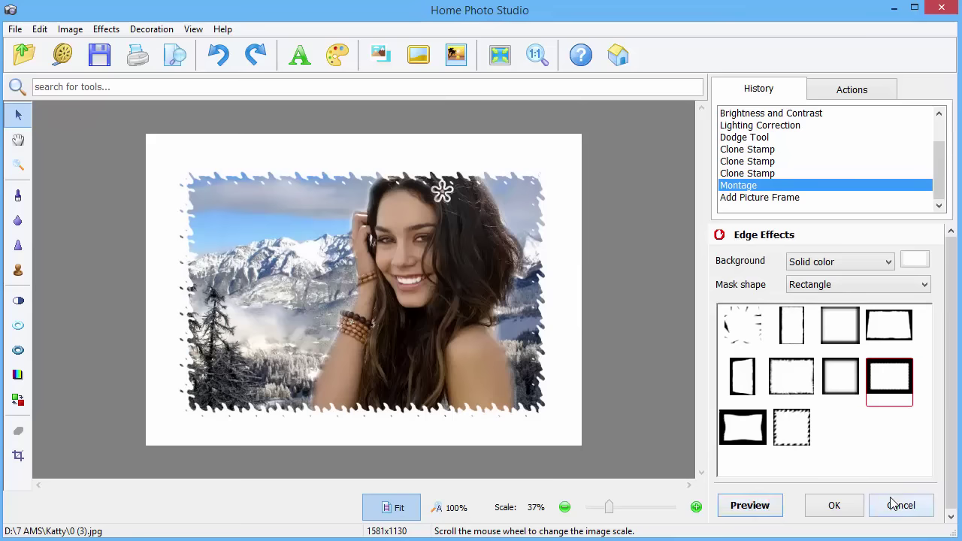
{"action": "left_click", "coordinate": [894, 503]}
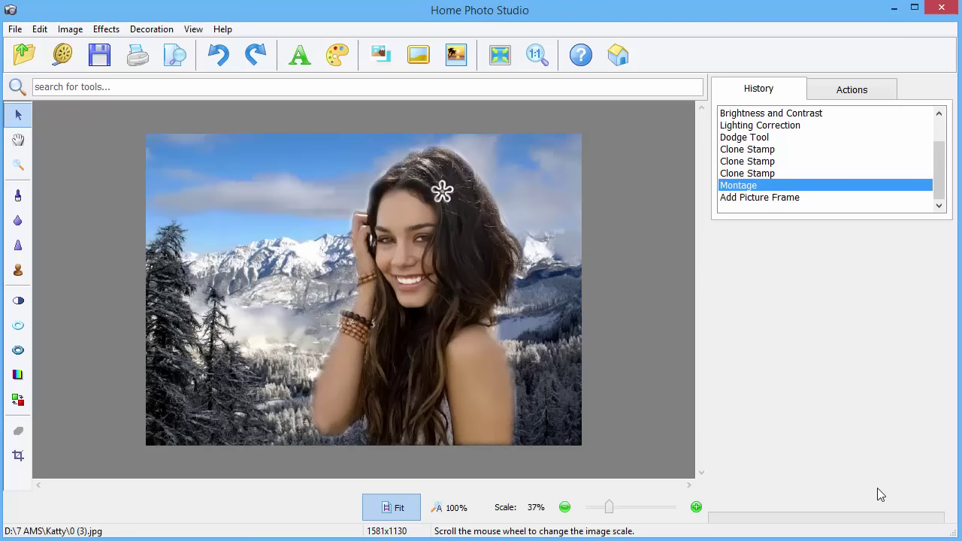
Open the greeting card templates and browse the Basic through Flowers categories.
{"action": "left_click", "coordinate": [454, 67]}
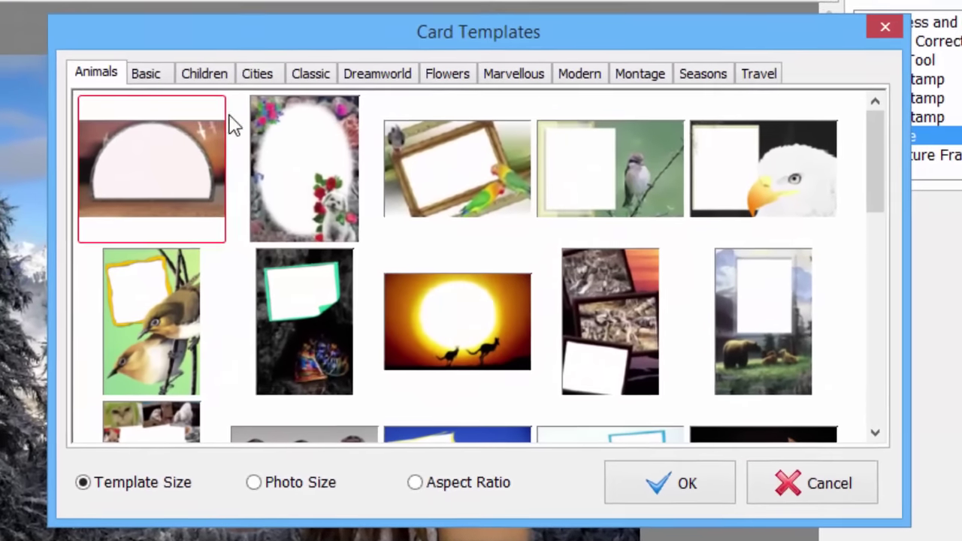
{"action": "left_click", "coordinate": [146, 73]}
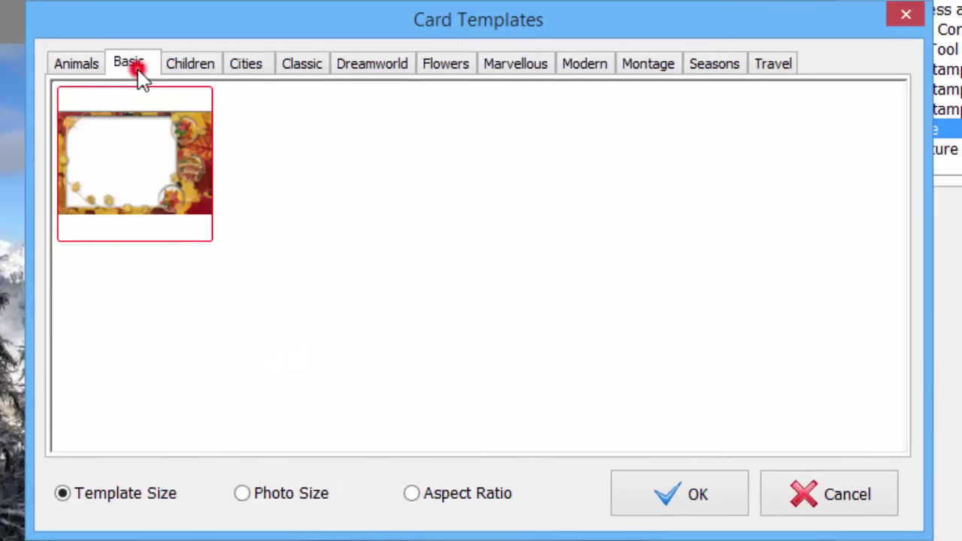
{"action": "left_click", "coordinate": [204, 73]}
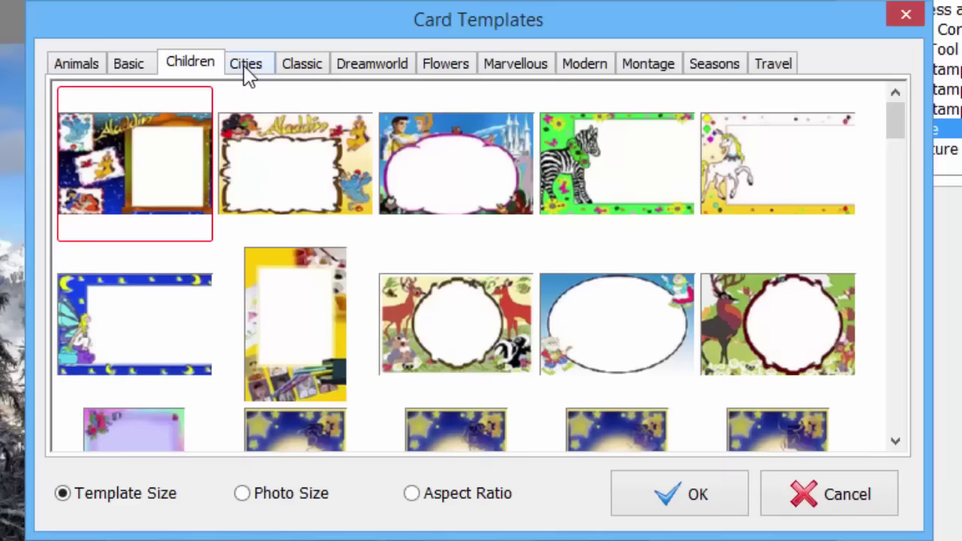
{"action": "left_click", "coordinate": [246, 66]}
{"action": "left_click", "coordinate": [316, 66]}
{"action": "left_click", "coordinate": [350, 66]}
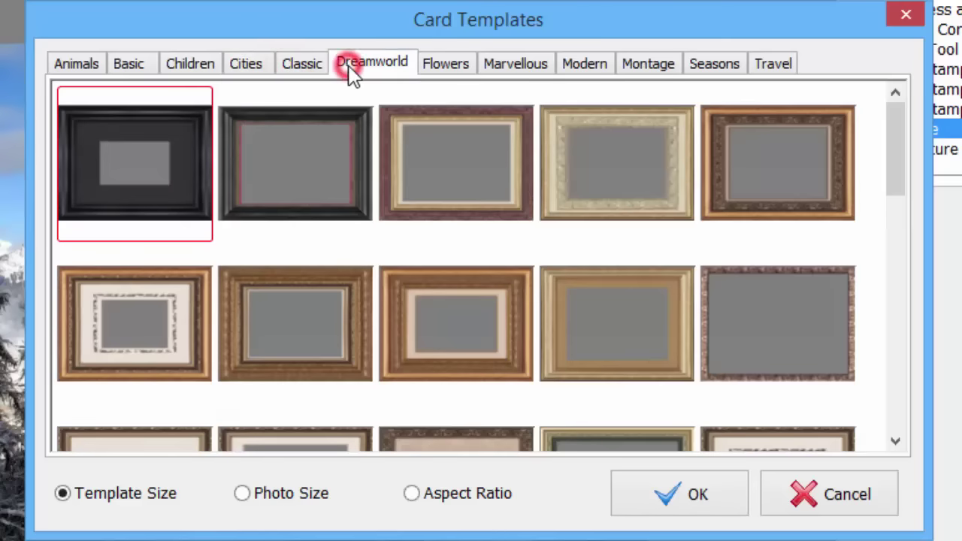
{"action": "left_click", "coordinate": [440, 66]}
Browse Marvellous through Travel, then return to Seasons and scroll to the corkboard design.
{"action": "left_click", "coordinate": [519, 71]}
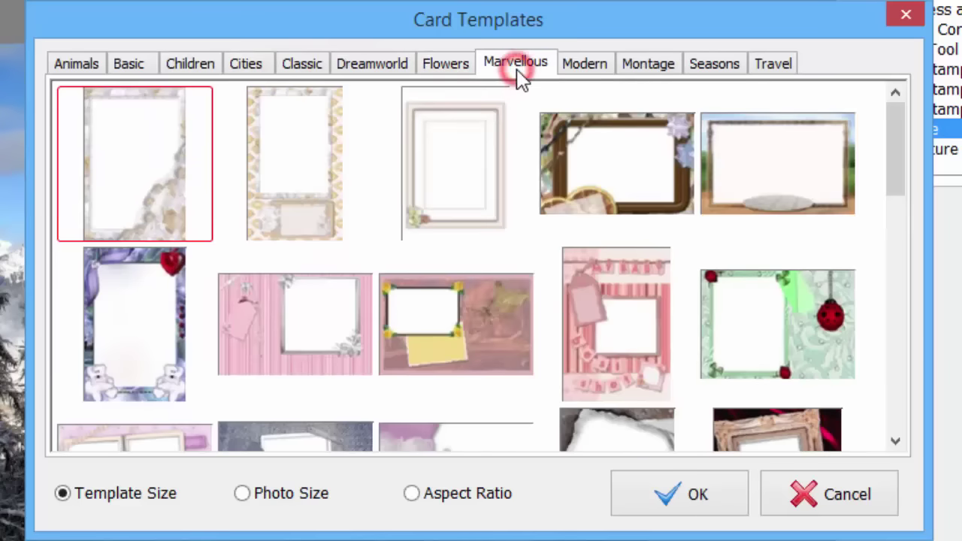
{"action": "left_click", "coordinate": [590, 71]}
{"action": "left_click", "coordinate": [652, 69]}
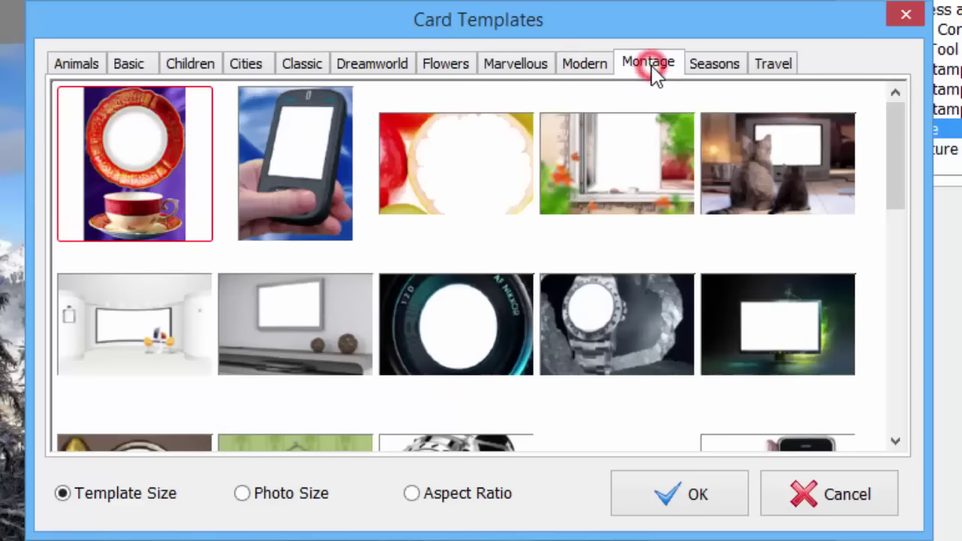
{"action": "left_click", "coordinate": [707, 66]}
{"action": "left_click", "coordinate": [779, 64]}
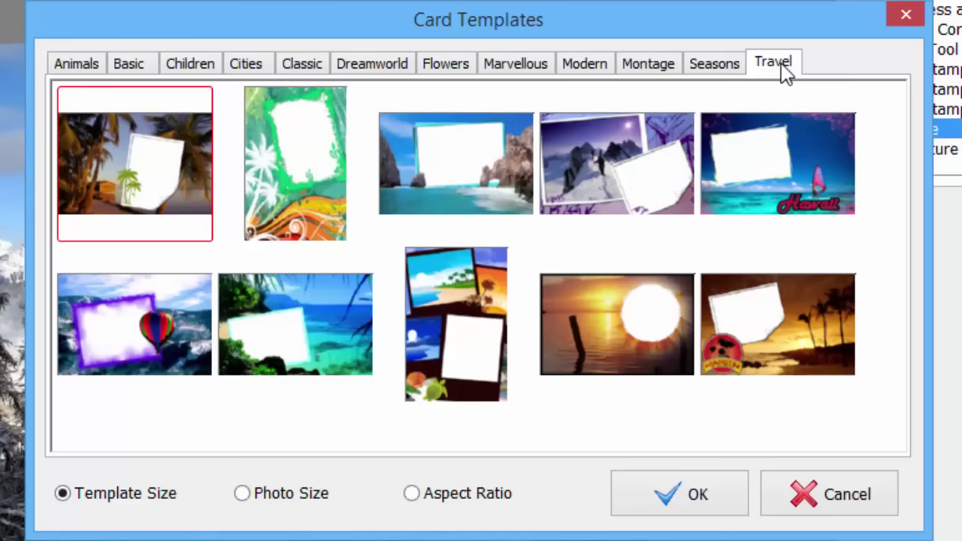
{"action": "left_click", "coordinate": [718, 71]}
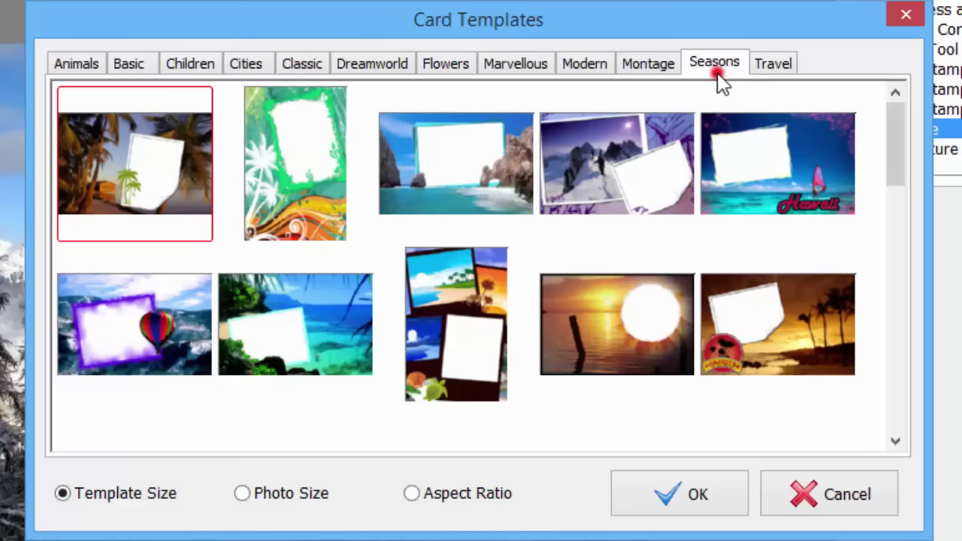
{"action": "left_click_drag", "start_coordinate": [893, 150], "coordinate": [845, 405]}
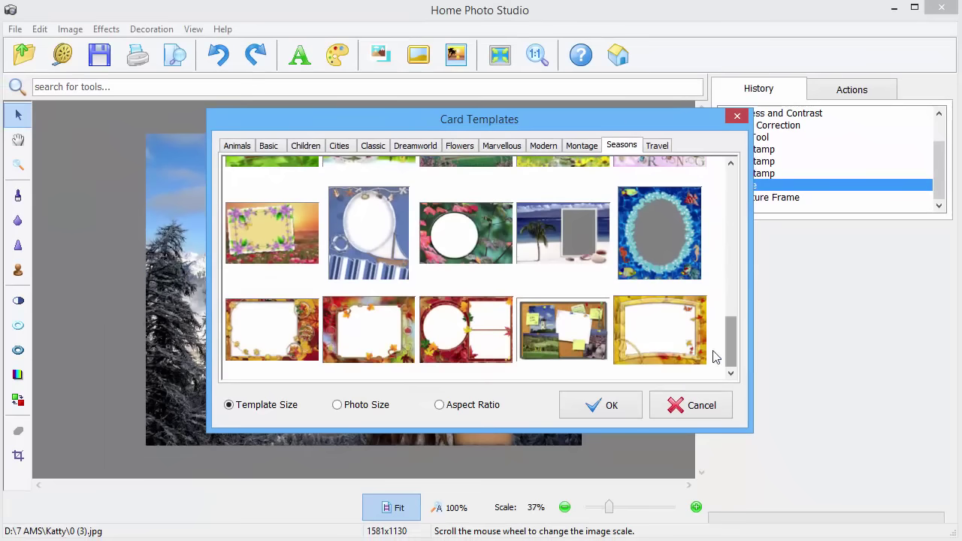
Apply the corkboard collage template and shrink the portrait into its white photo frame.
{"action": "left_click", "coordinate": [595, 359]}
{"action": "left_click", "coordinate": [633, 414]}
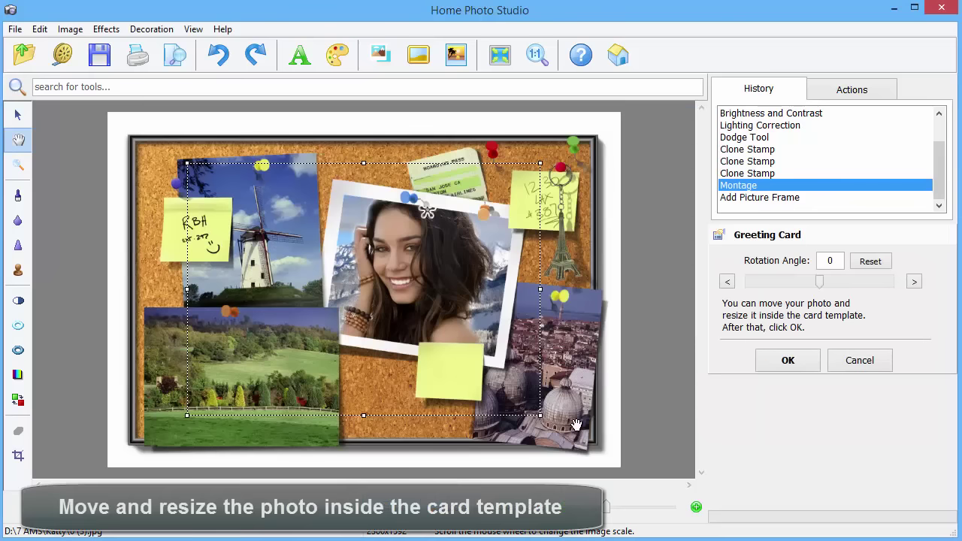
{"action": "left_click_drag", "start_coordinate": [540, 416], "coordinate": [421, 331]}
{"action": "left_click_drag", "start_coordinate": [387, 289], "coordinate": [491, 319]}
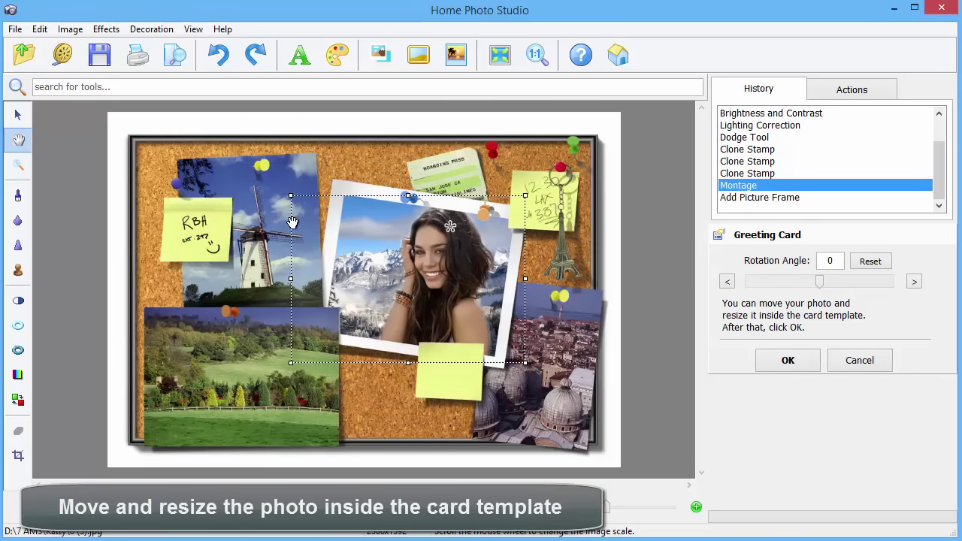
{"action": "left_click", "coordinate": [290, 195]}
{"action": "left_click_drag", "start_coordinate": [290, 197], "coordinate": [339, 230]}
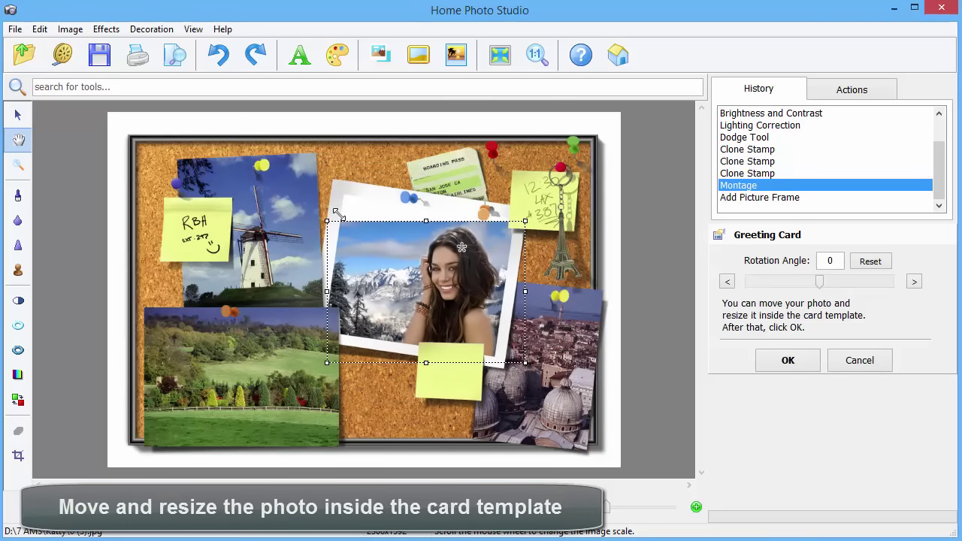
{"action": "left_click_drag", "start_coordinate": [383, 273], "coordinate": [368, 250]}
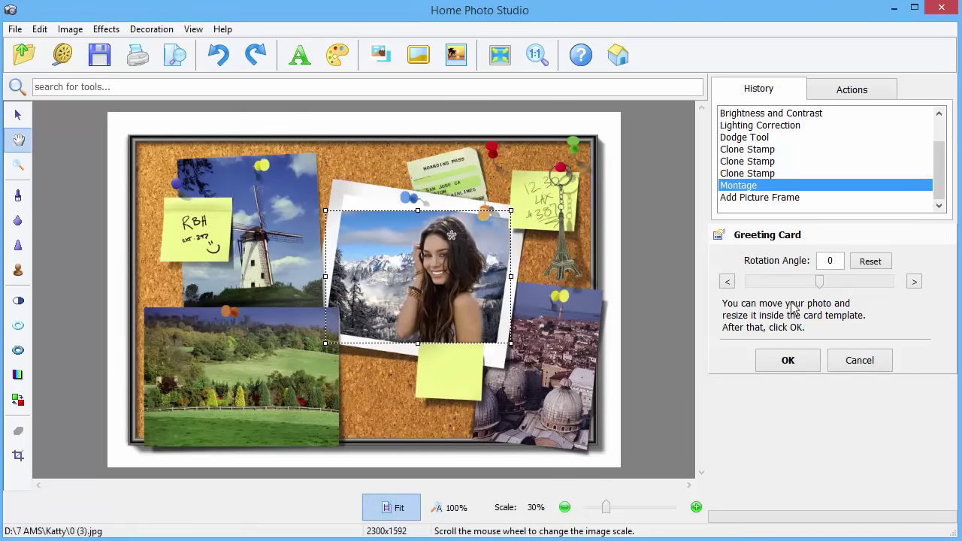
Tilt the portrait -10 degrees, resize and reposition it to fill the frame, and apply.
{"action": "left_click_drag", "start_coordinate": [820, 287], "coordinate": [817, 288]}
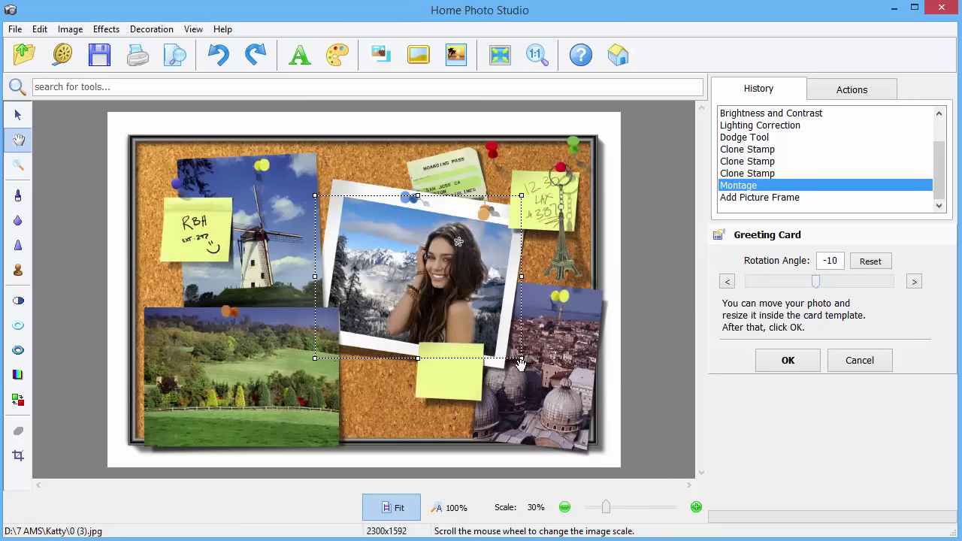
{"action": "left_click_drag", "start_coordinate": [524, 360], "coordinate": [543, 377]}
{"action": "left_click_drag", "start_coordinate": [514, 343], "coordinate": [504, 328]}
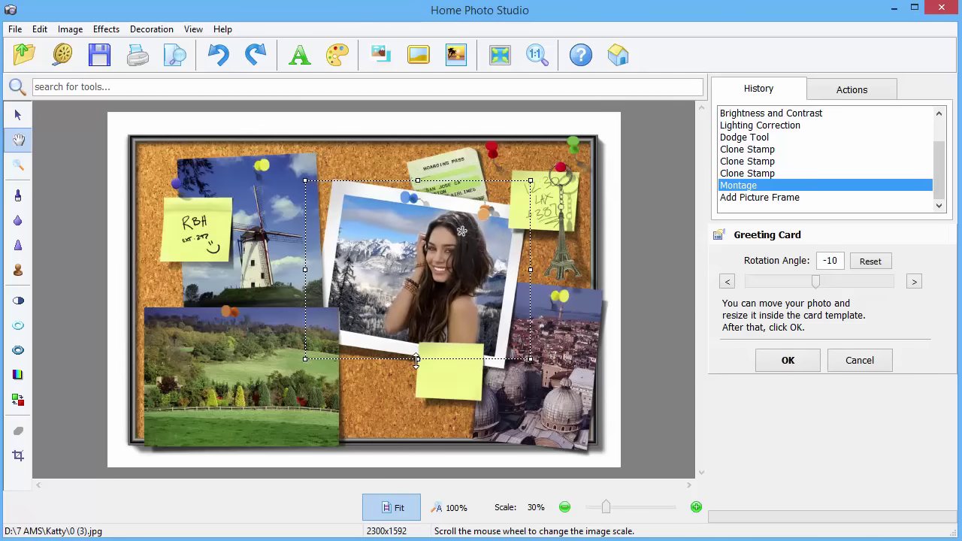
{"action": "left_click_drag", "start_coordinate": [416, 360], "coordinate": [422, 368]}
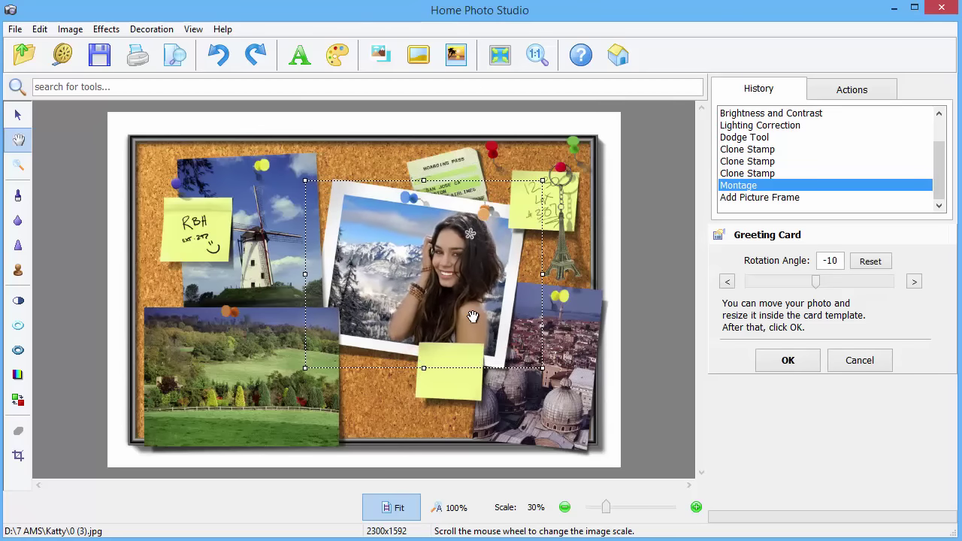
{"action": "left_click_drag", "start_coordinate": [473, 316], "coordinate": [466, 317]}
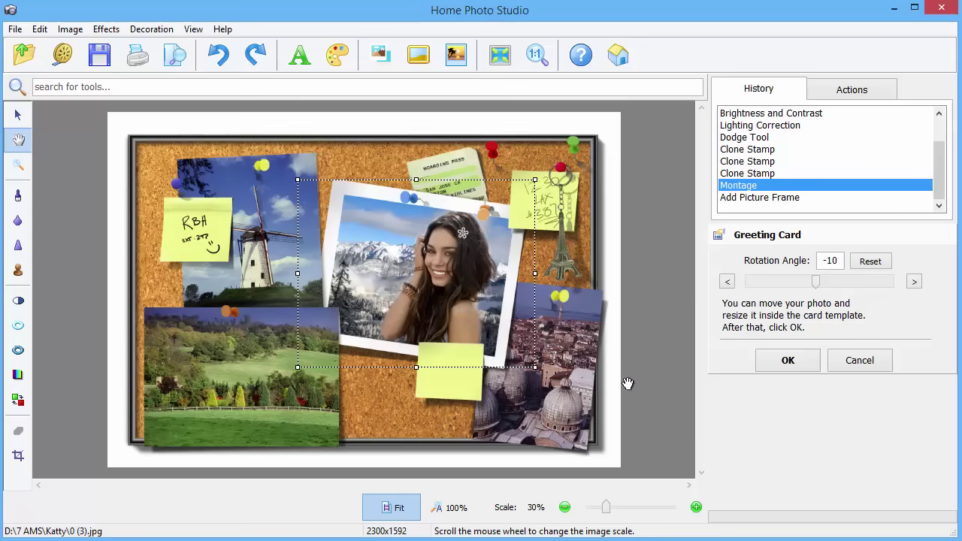
{"action": "left_click", "coordinate": [783, 361]}
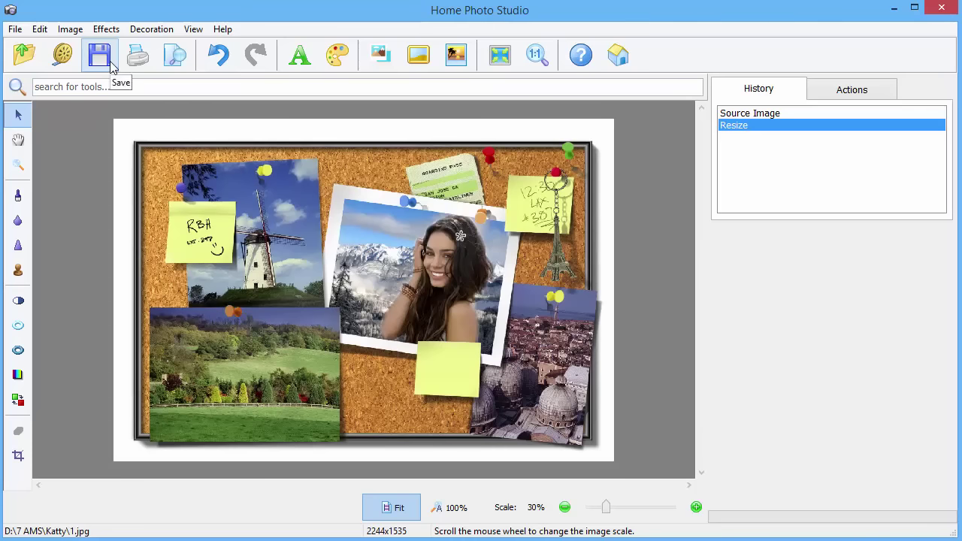
Print the card on 10 x 15 cm paper with the image stretched to the full page width.
{"action": "left_click", "coordinate": [148, 73]}
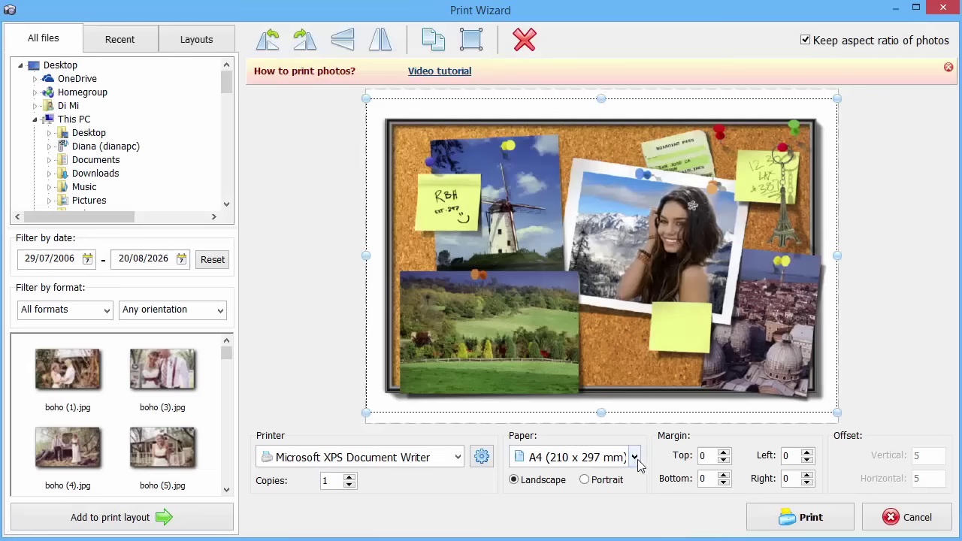
{"action": "left_click", "coordinate": [635, 459]}
{"action": "left_click", "coordinate": [636, 437]}
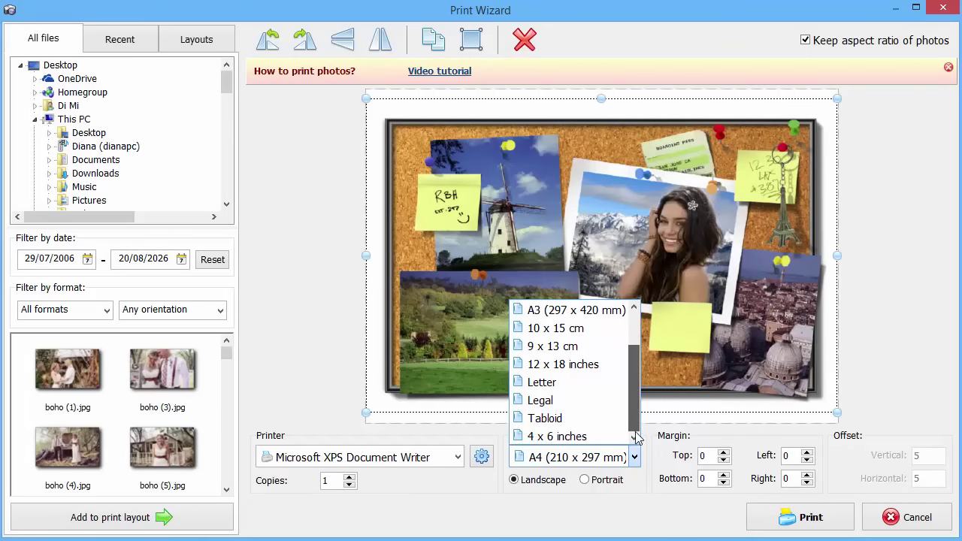
{"action": "left_click_drag", "start_coordinate": [631, 425], "coordinate": [632, 382]}
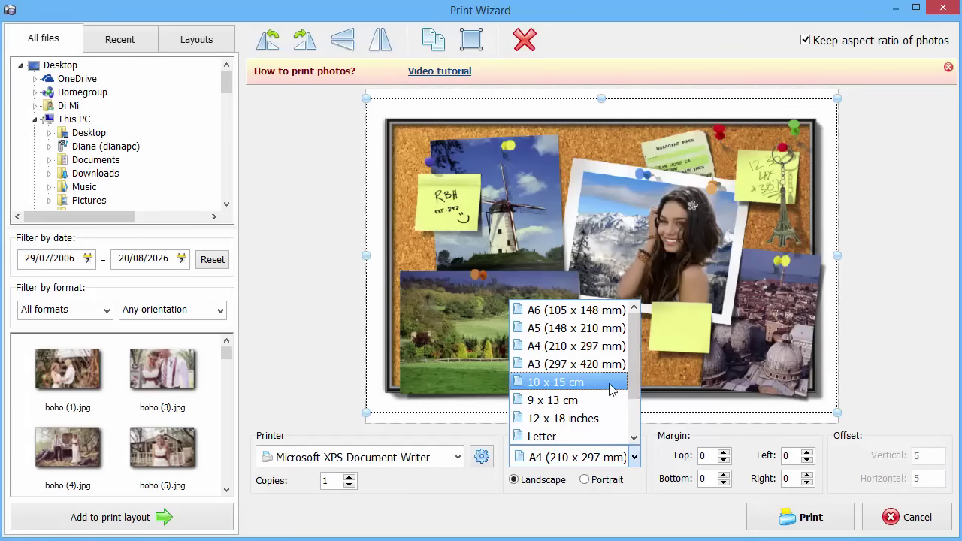
{"action": "left_click", "coordinate": [608, 382]}
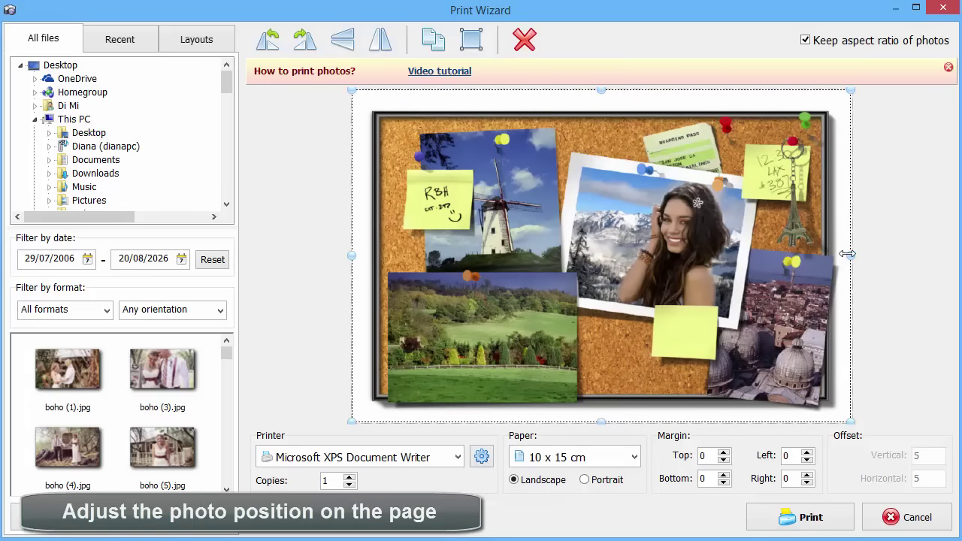
{"action": "mouse_move", "coordinate": [848, 254]}
{"action": "left_mouse_down"}
{"action": "mouse_move", "coordinate": [860, 255]}
{"action": "mouse_move", "coordinate": [850, 255]}
{"action": "left_mouse_up"}
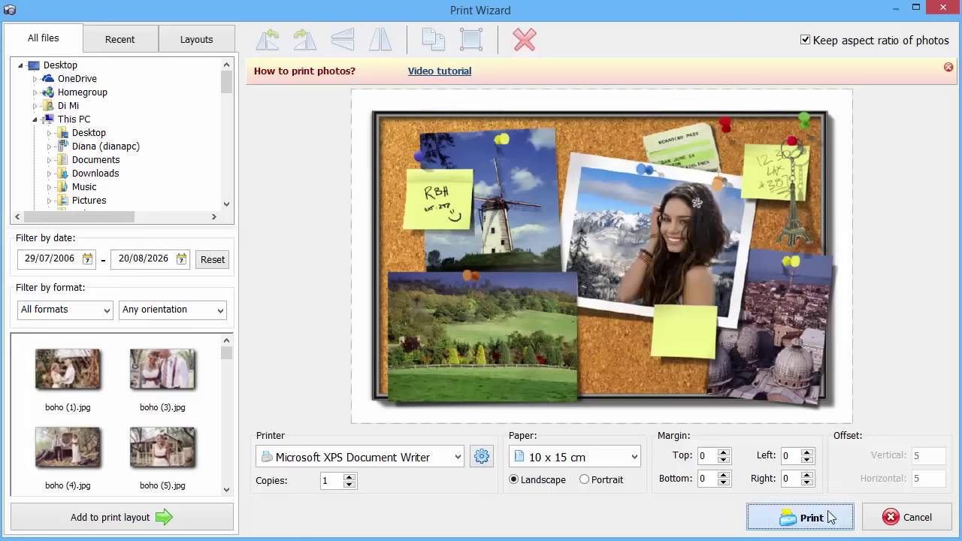
{"action": "left_click", "coordinate": [805, 517]}
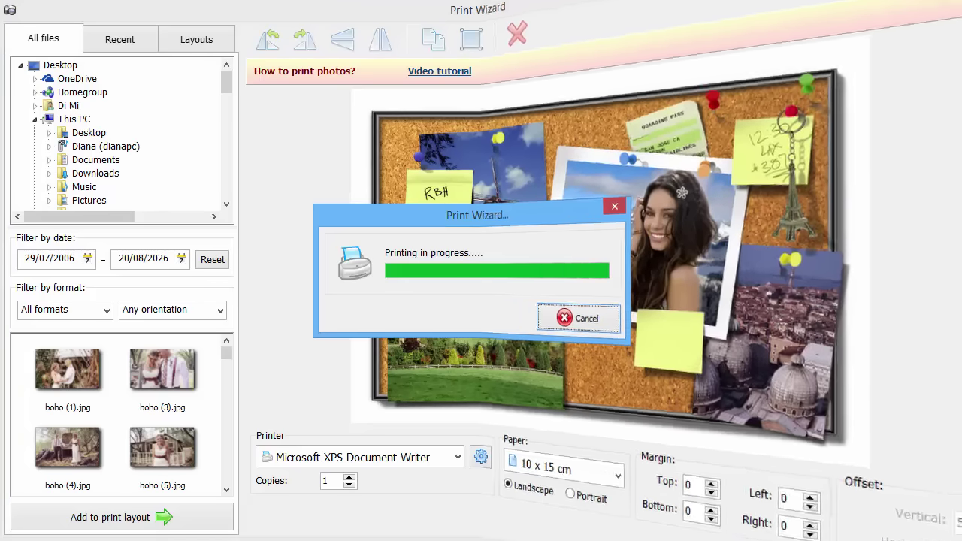